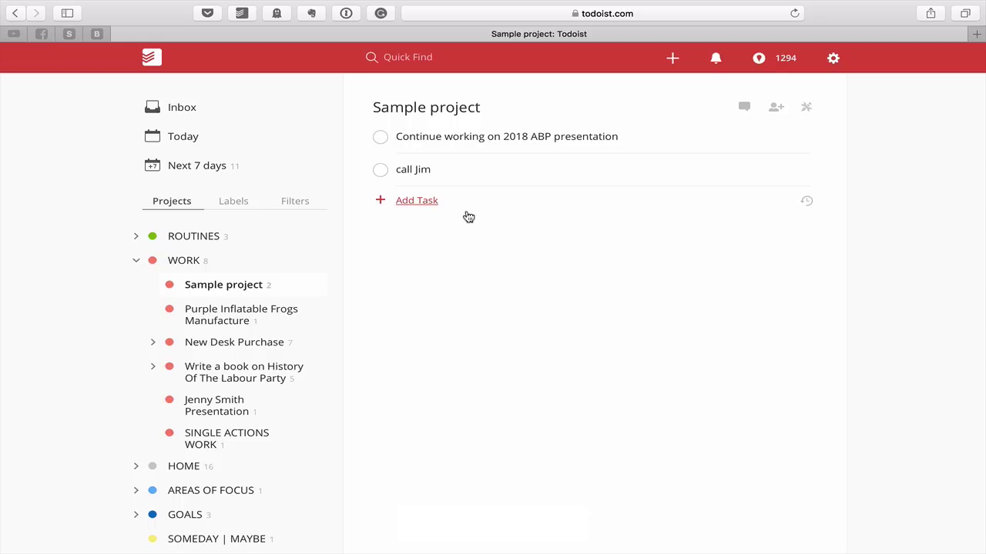
# Switch to Evernote and enlarge the view of the Annual Brand Plan 2018 Presentation note by widening its pane.
pyautogui.hotkey('ctrl', 'Right')
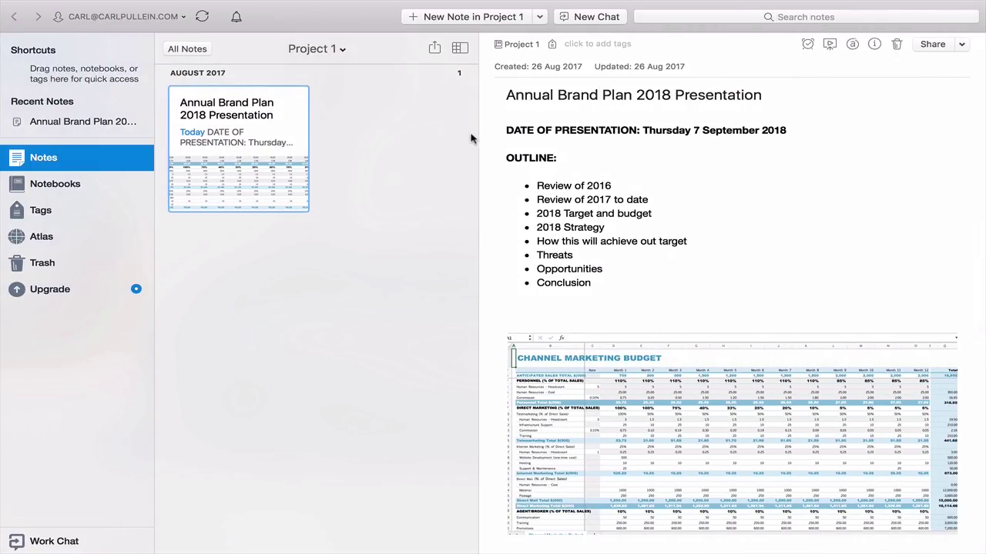
pyautogui.moveTo(477, 132); pyautogui.dragTo(324, 132)
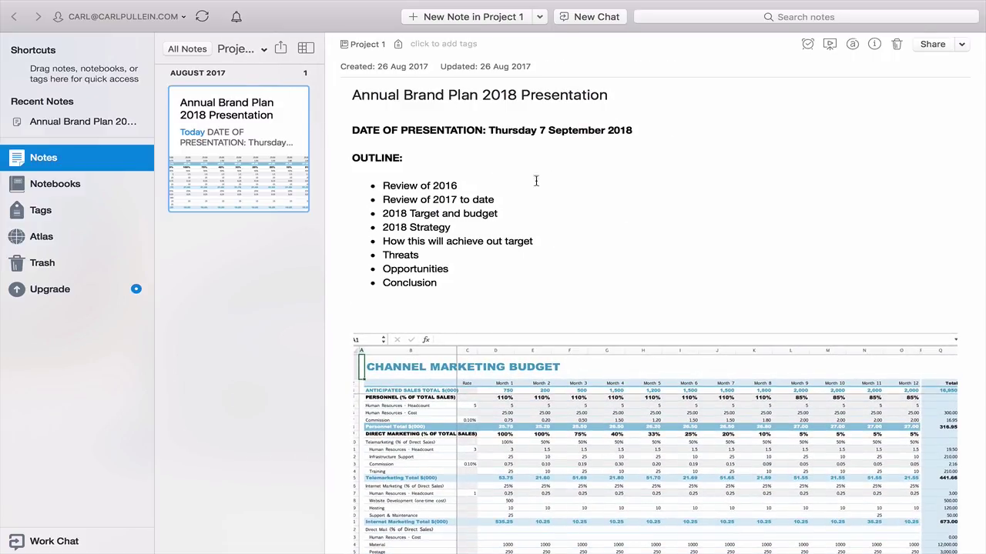
pyautogui.scroll(3, 543, 182)
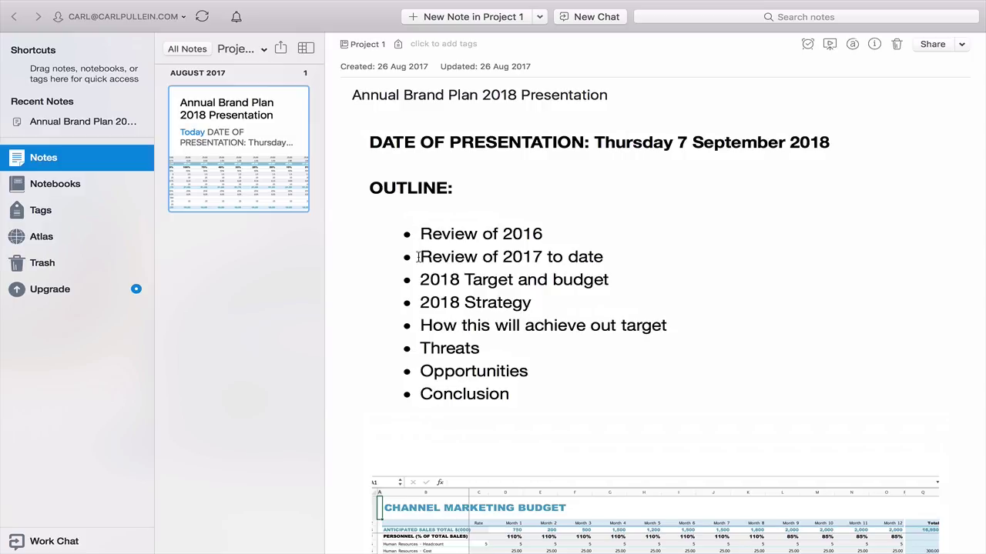
# Examine the note's presentation date, outline, channel marketing budget image and 26 August 2017 meeting notes.
pyautogui.scroll(-10, 528, 275)
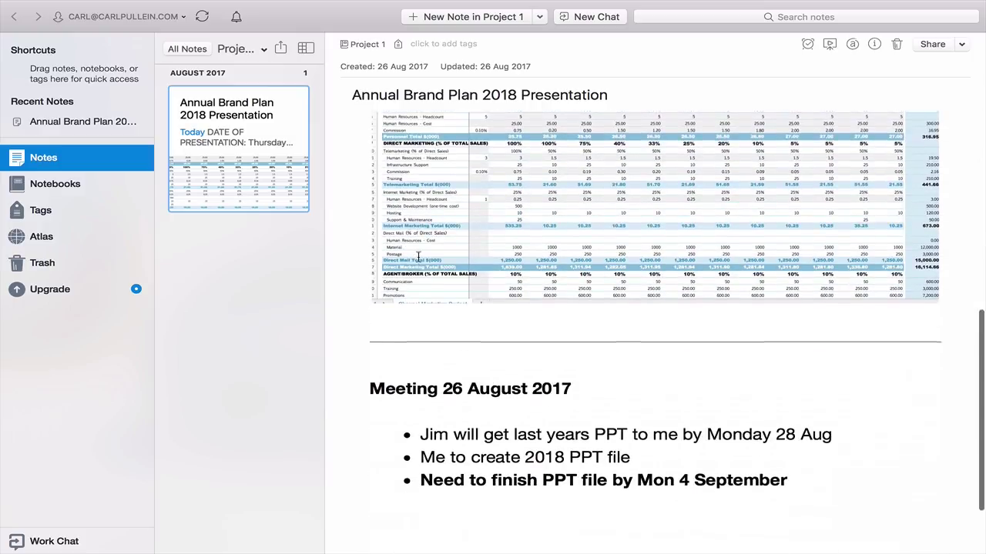
pyautogui.scroll(1, 526, 274)
pyautogui.scroll(1, 526, 275)
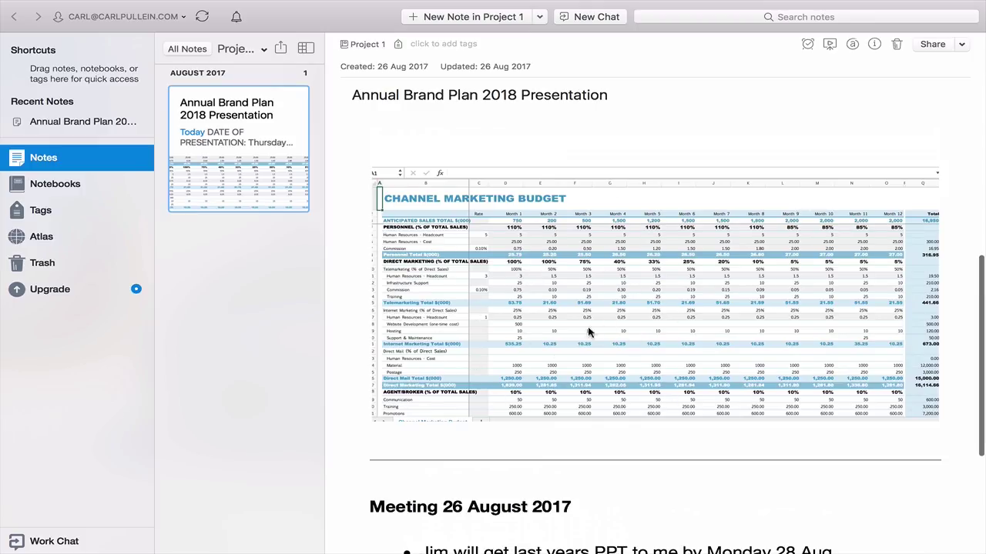
pyautogui.click(566, 332)
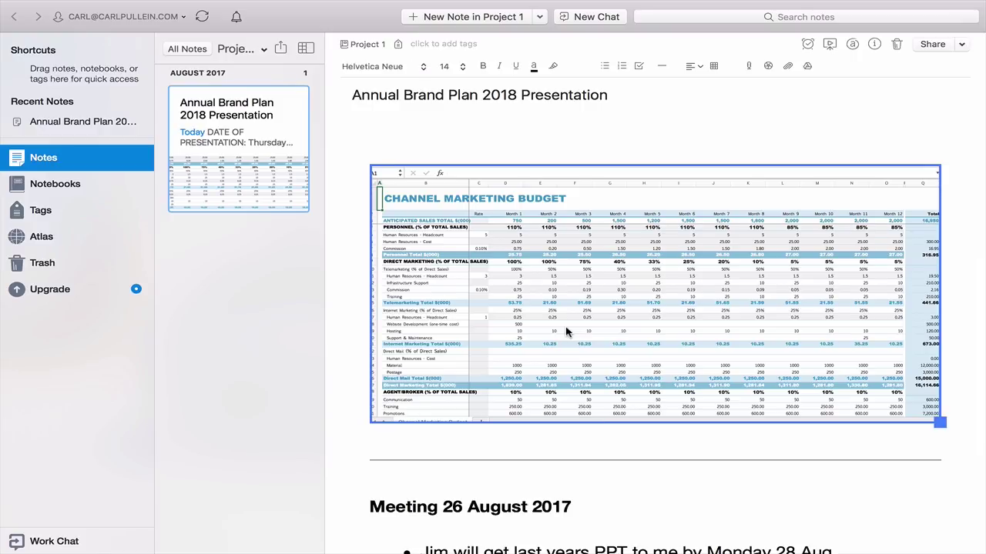
pyautogui.scroll(2, 566, 332)
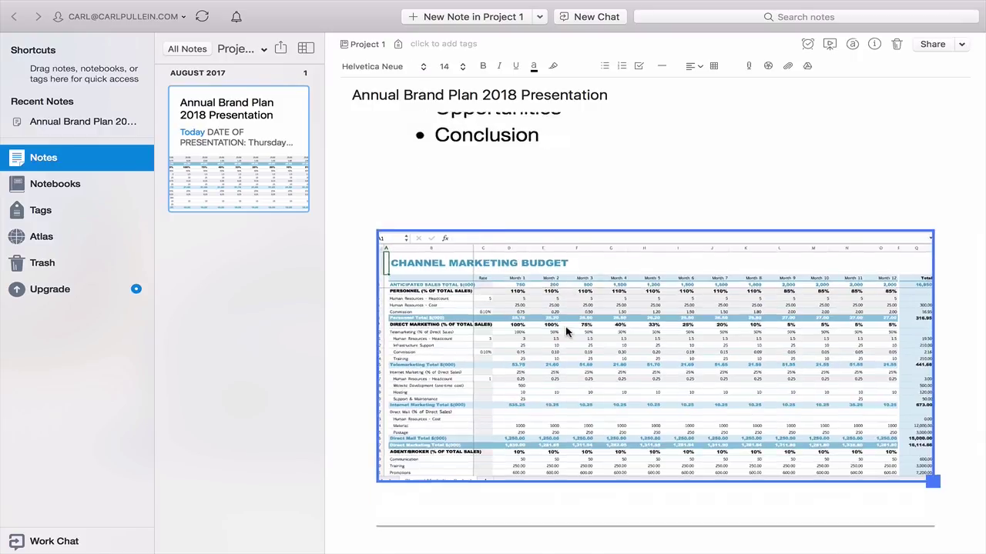
pyautogui.scroll(-5, 566, 332)
pyautogui.scroll(4, 566, 332)
pyautogui.scroll(3, 566, 332)
pyautogui.scroll(-4, 566, 332)
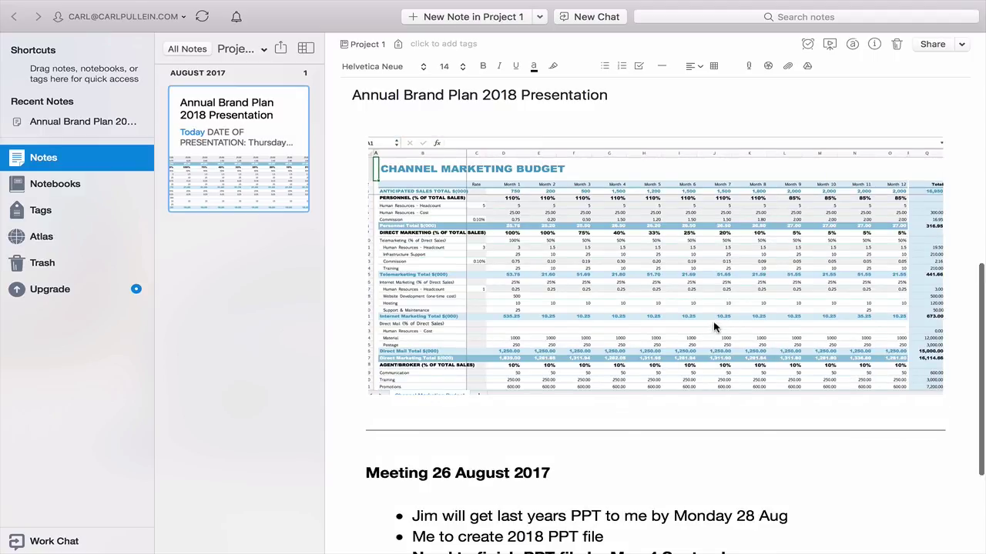
pyautogui.scroll(4, 716, 326)
pyautogui.scroll(-6, 716, 325)
pyautogui.scroll(5, 716, 325)
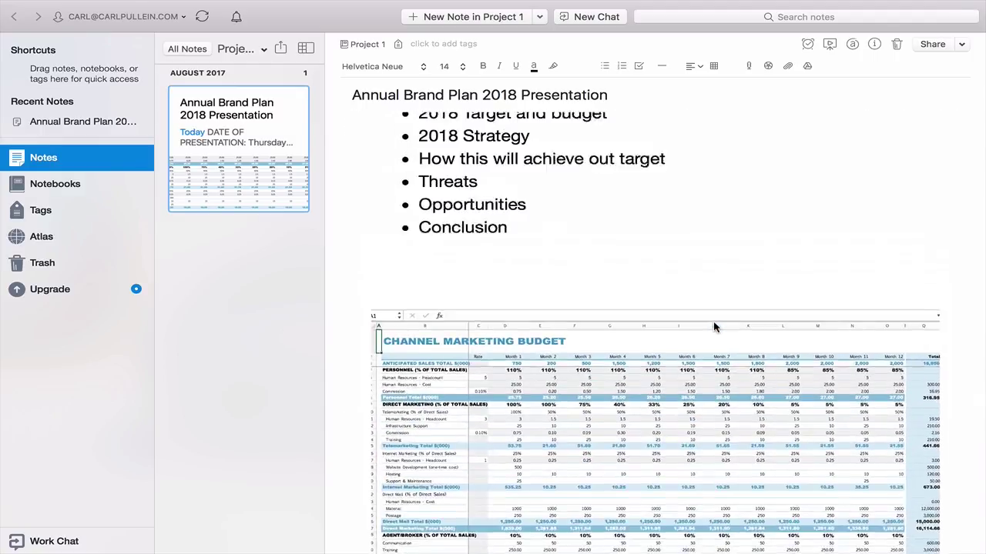
pyautogui.scroll(-5, 716, 326)
pyautogui.scroll(5, 713, 327)
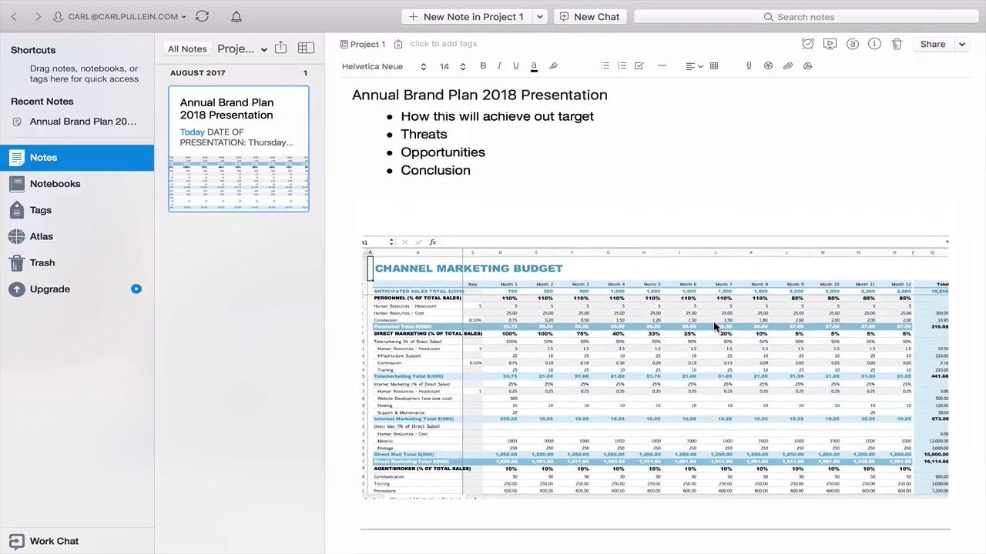
pyautogui.scroll(-6, 713, 327)
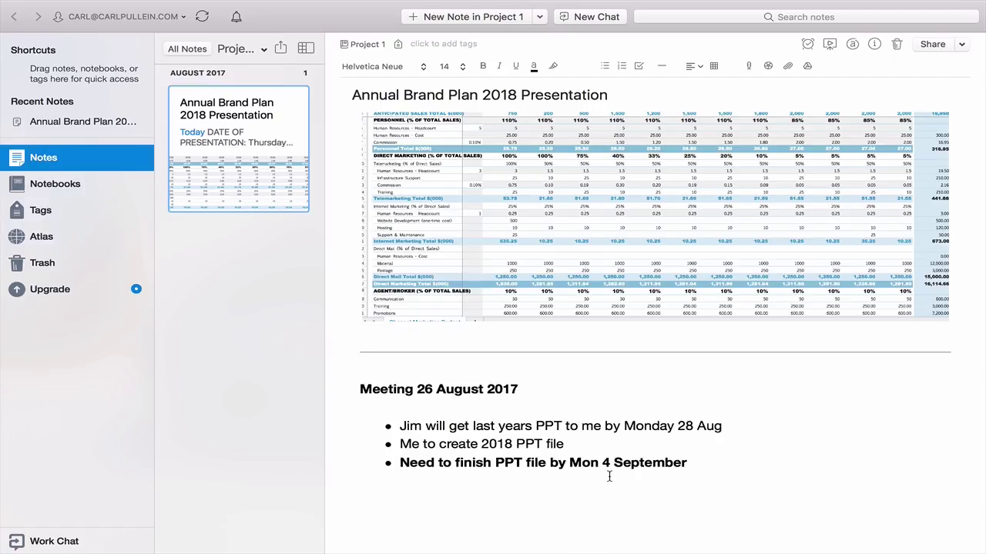
pyautogui.scroll(10, 624, 432)
pyautogui.scroll(-5, 630, 375)
pyautogui.scroll(-5, 629, 374)
pyautogui.scroll(8, 629, 373)
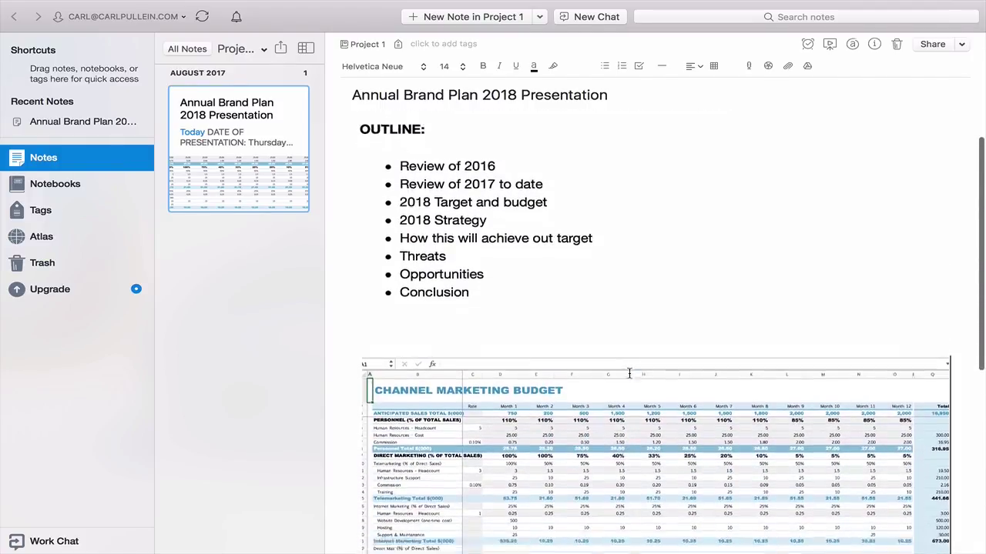
pyautogui.scroll(-8, 629, 374)
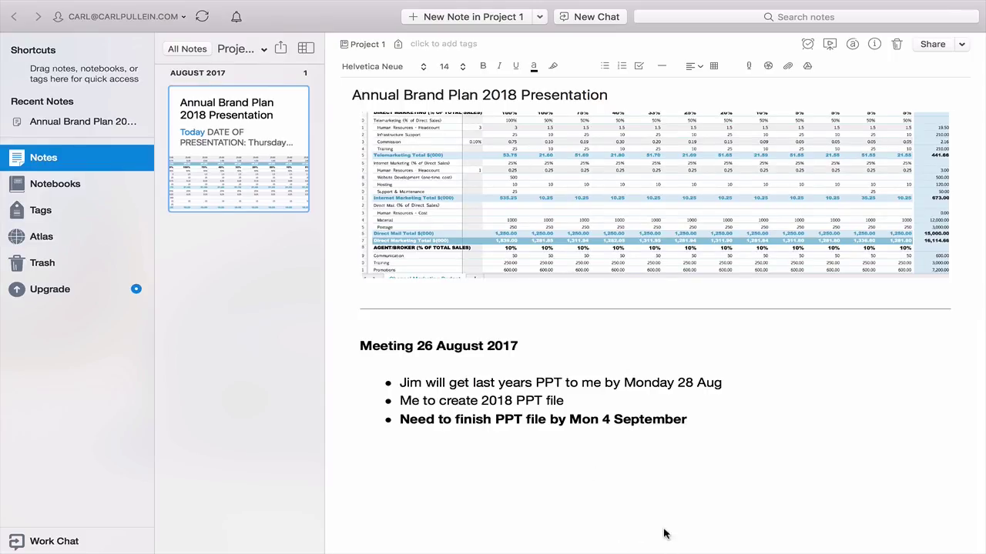
pyautogui.scroll(8, 664, 533)
pyautogui.scroll(-1, 665, 534)
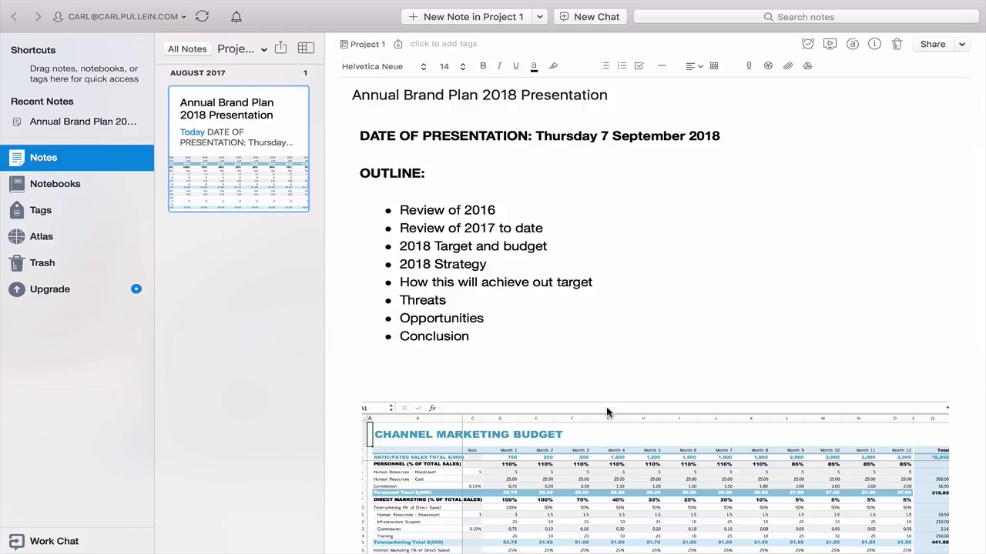
pyautogui.scroll(-10, 605, 368)
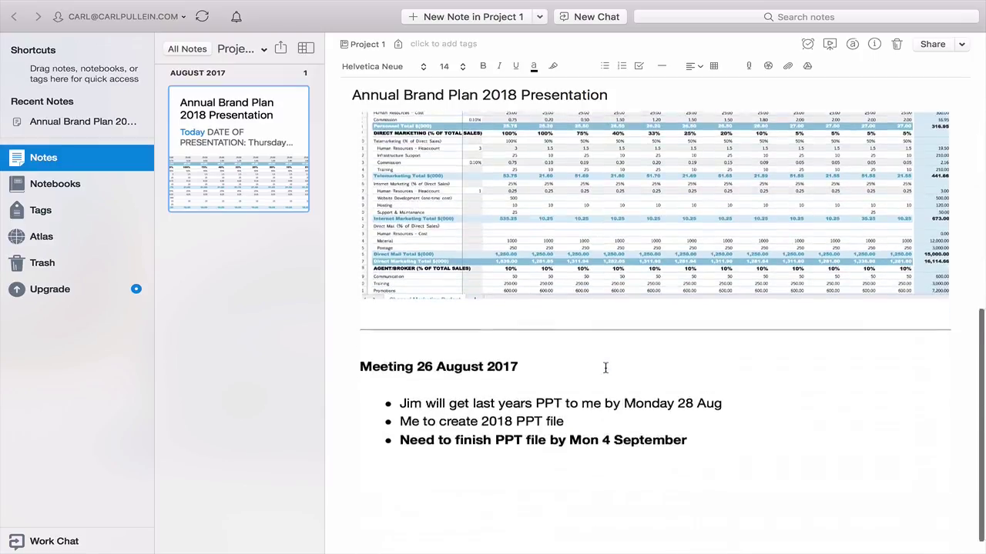
pyautogui.scroll(10, 606, 368)
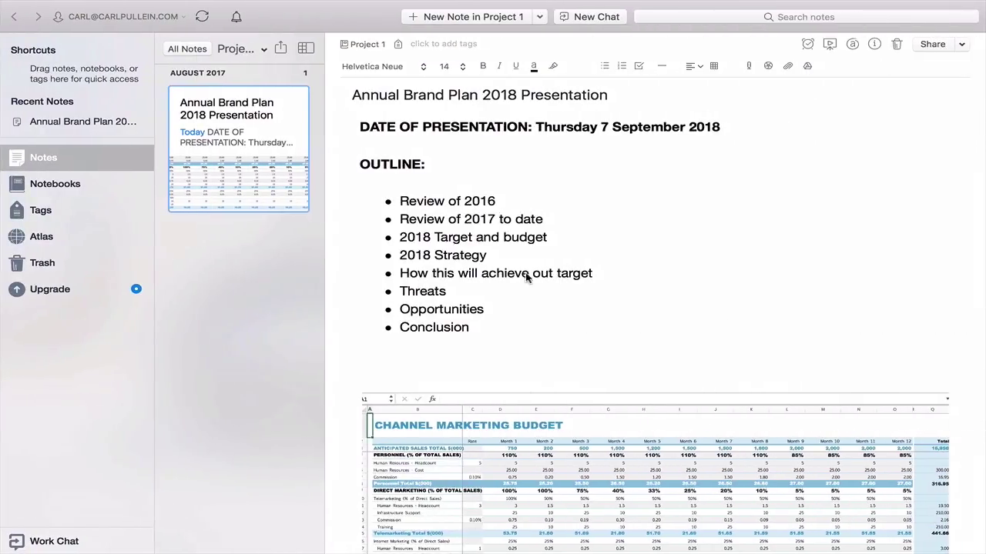
pyautogui.scroll(-2, 634, 269)
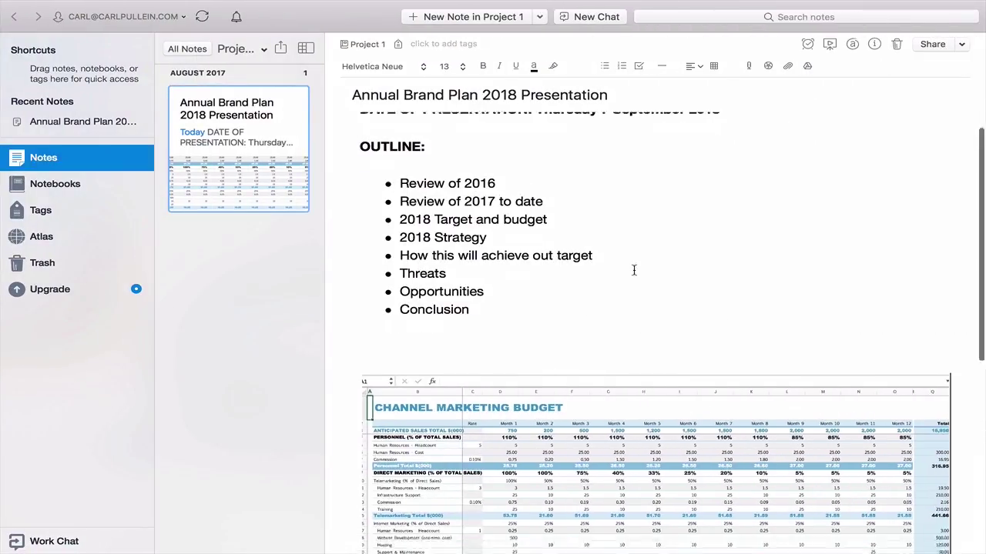
pyautogui.scroll(-5, 633, 268)
pyautogui.scroll(6, 633, 268)
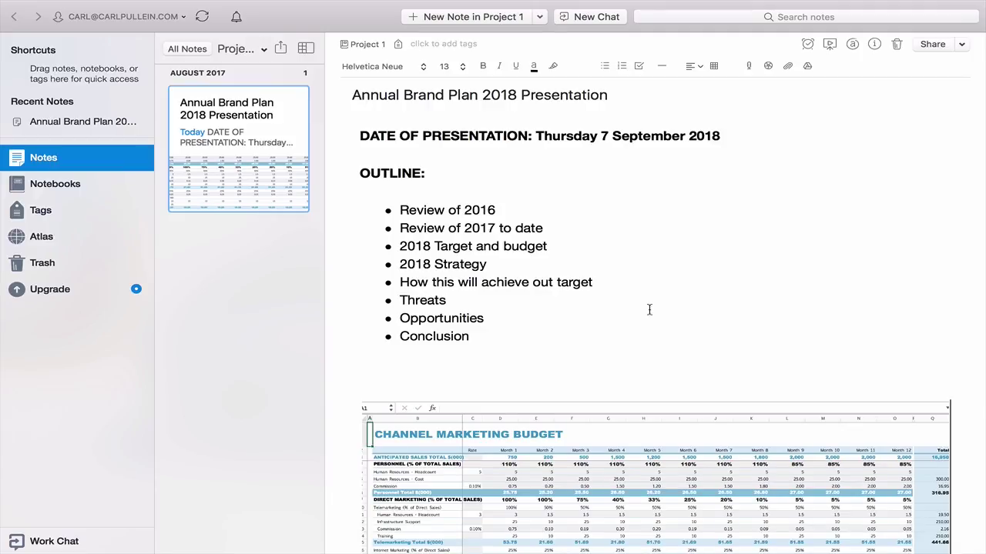
# Switch to Todoist, view the comments of the task "Continue working on 2018 ABP presentation" and close them.
pyautogui.hotkey('ctrl', 'Left')
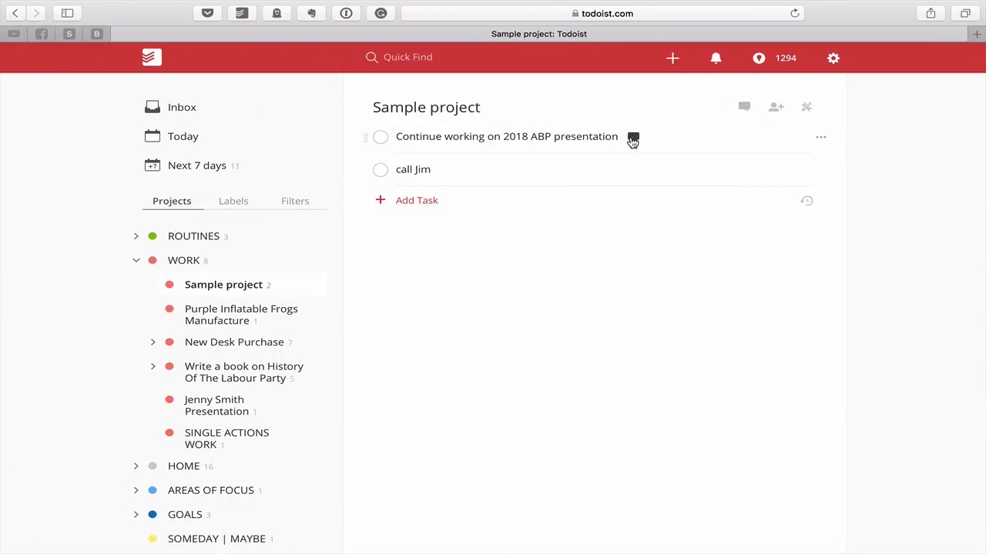
pyautogui.click(633, 139)
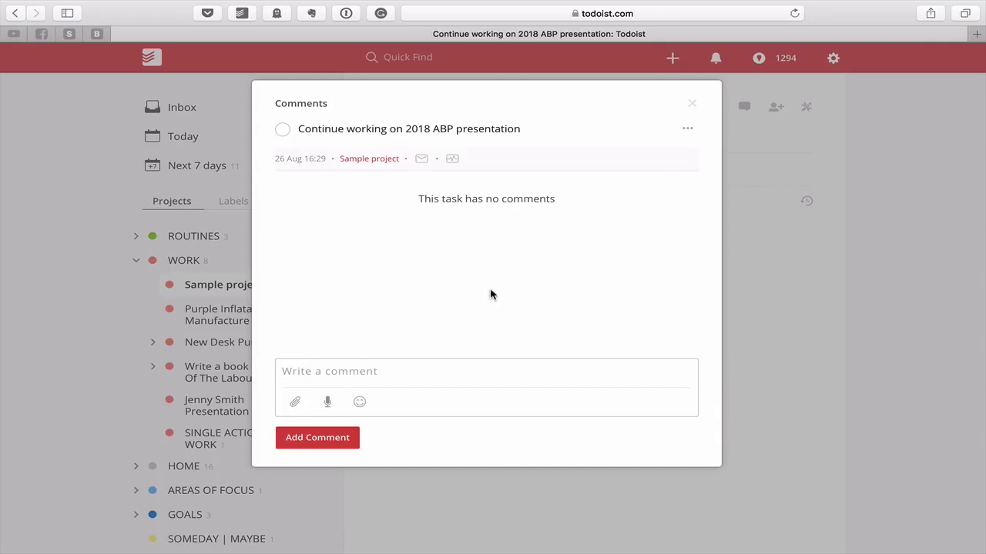
pyautogui.click(691, 103)
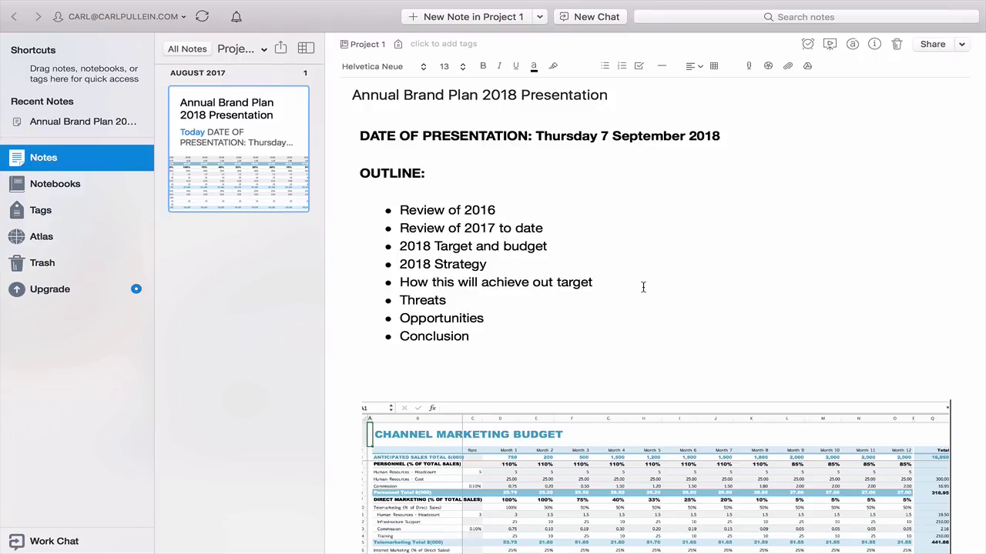
# Review the Evernote presentation note from its outline down to the meeting action points, and return to the Todoist sample project.
pyautogui.scroll(-10, 643, 286)
pyautogui.scroll(10, 643, 288)
pyautogui.scroll(-5, 643, 287)
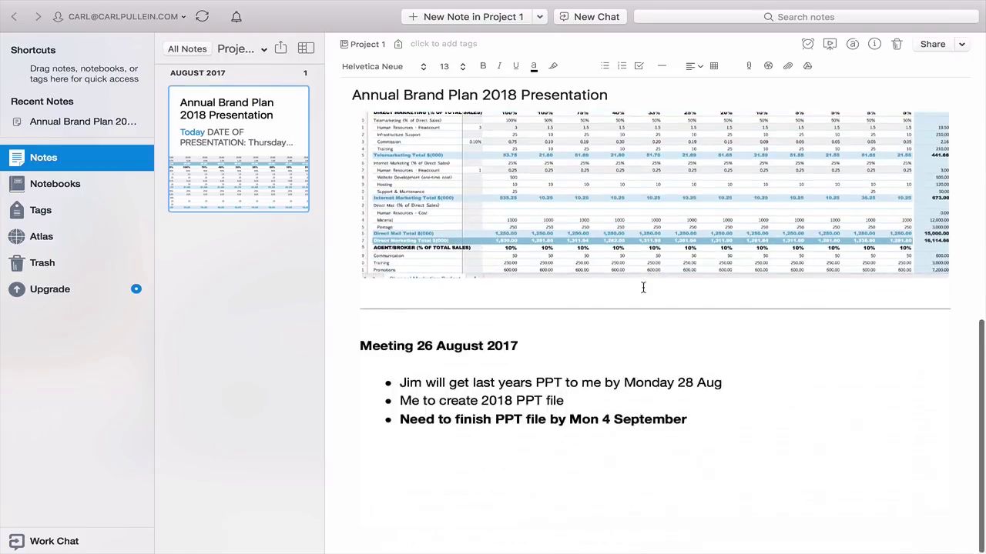
pyautogui.scroll(5, 643, 287)
pyautogui.scroll(-5, 643, 287)
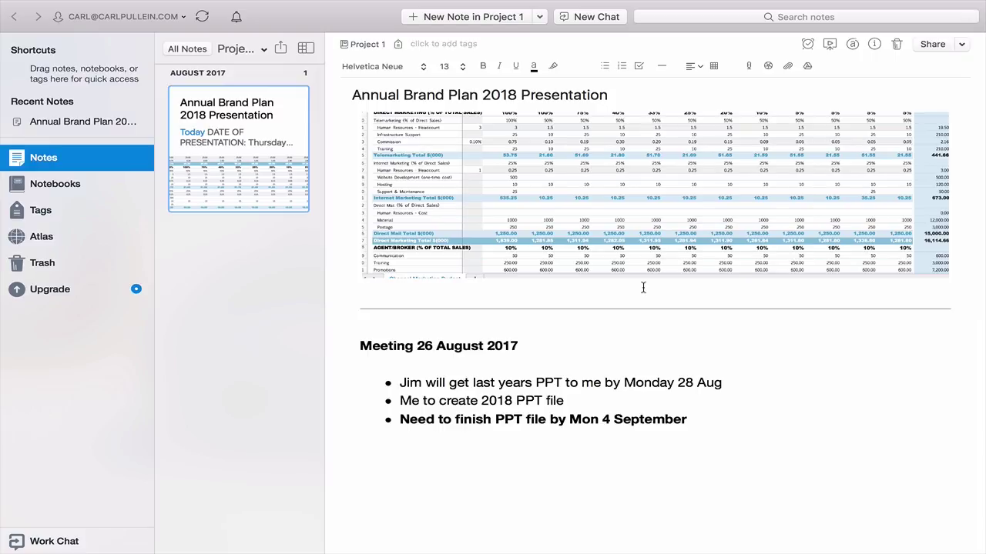
pyautogui.scroll(5, 643, 287)
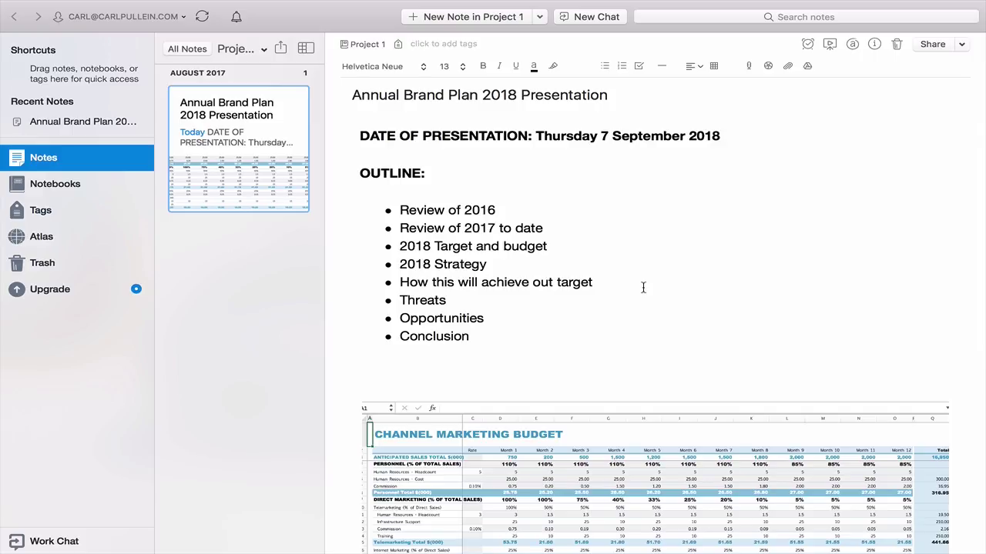
pyautogui.press('super+Tab')
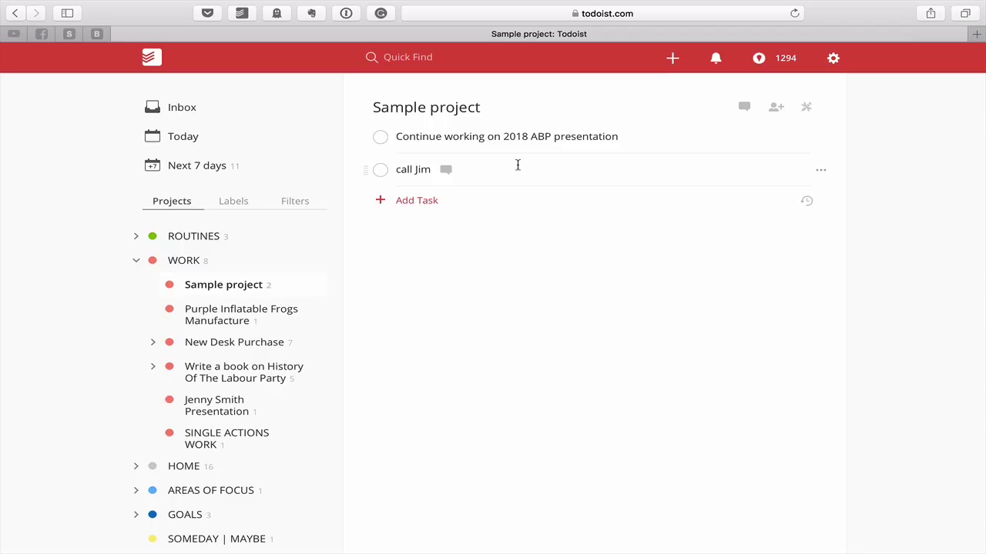
# Switch to Evernote, widen the note list and copy the classic note link of the Annual Brand Plan 2018 Presentation note.
pyautogui.hotkey('ctrl', 'Right')
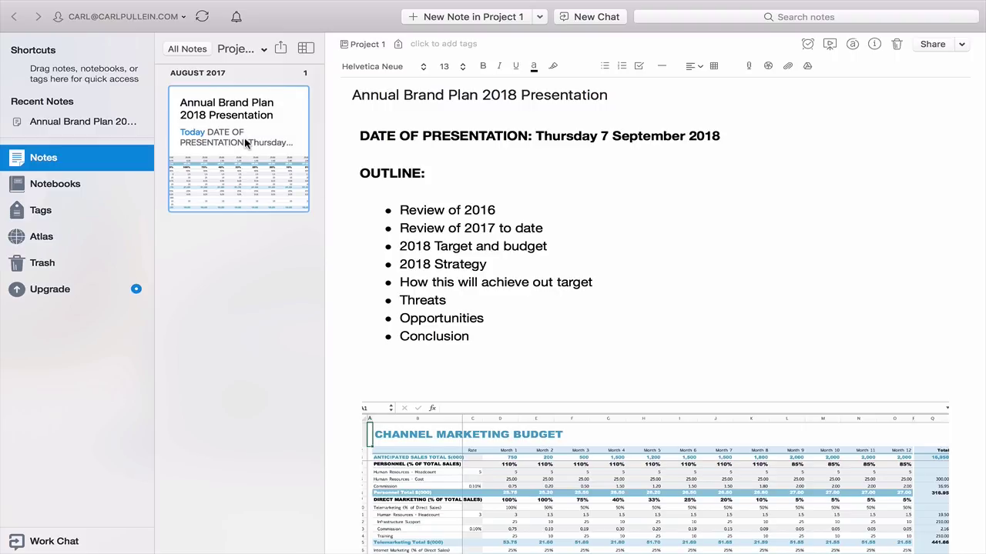
pyautogui.moveTo(325, 228); pyautogui.dragTo(490, 225)
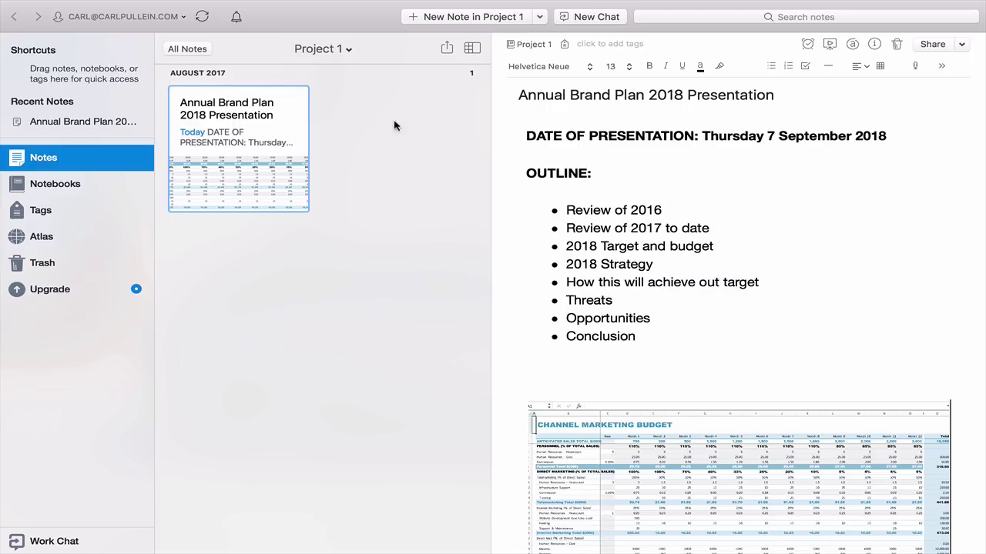
pyautogui.rightClick(257, 192)
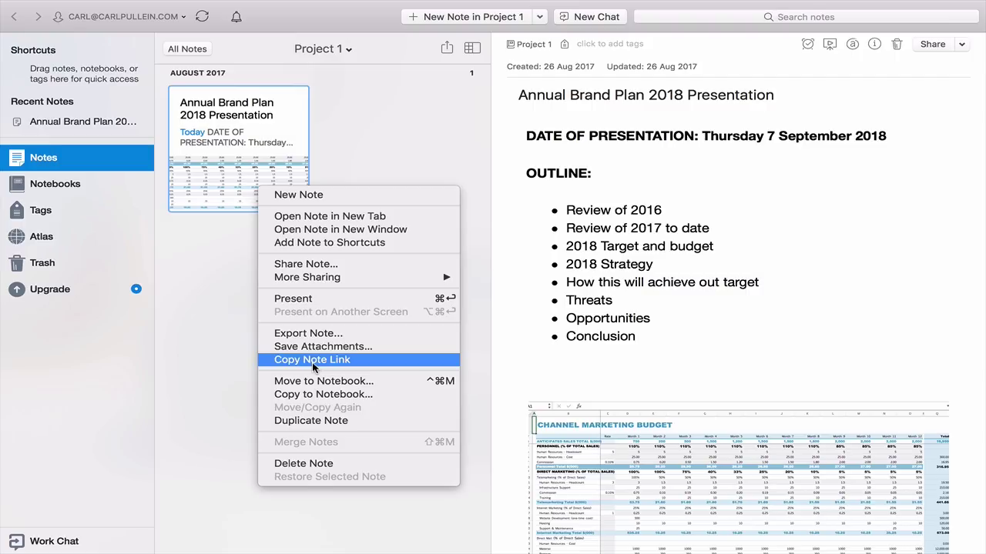
pyautogui.press('alt')
pyautogui.press('alt')
pyautogui.press('alt')
pyautogui.press('alt')
pyautogui.press('alt')
pyautogui.press('alt')
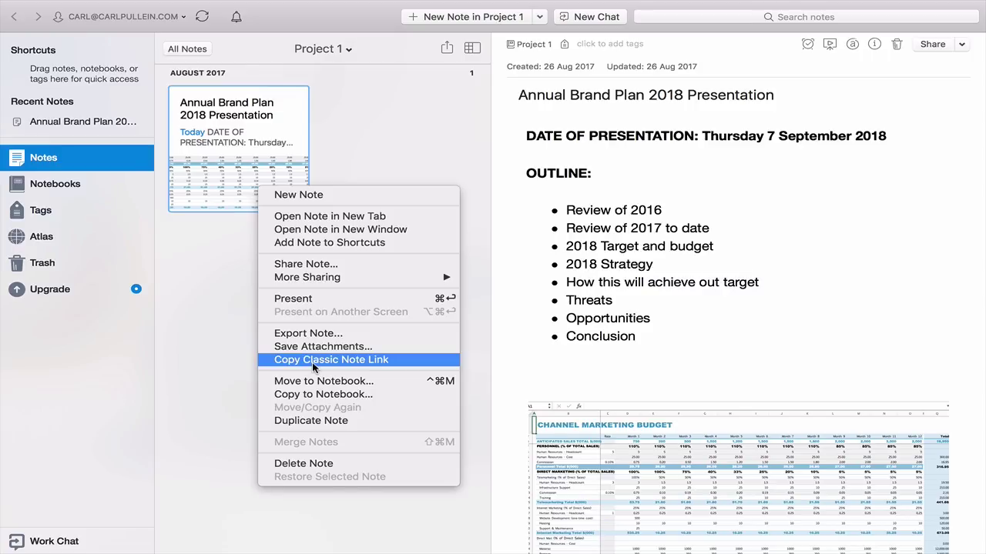
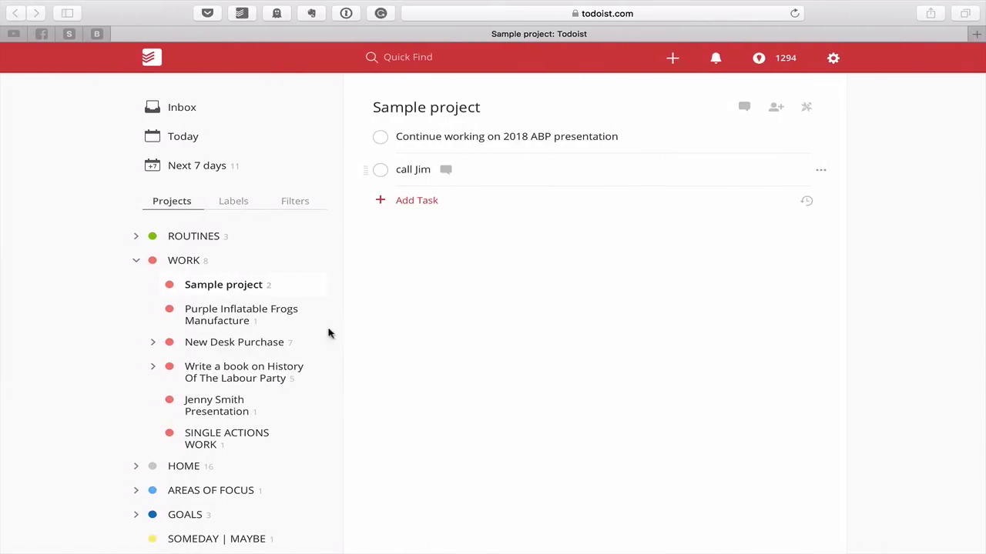
# Make the task "Continue working on 2018 ABP presentation" a link by enclosing its text in parentheses after the pasted Evernote link, and save.
pyautogui.click(529, 143)
pyautogui.click(381, 139)
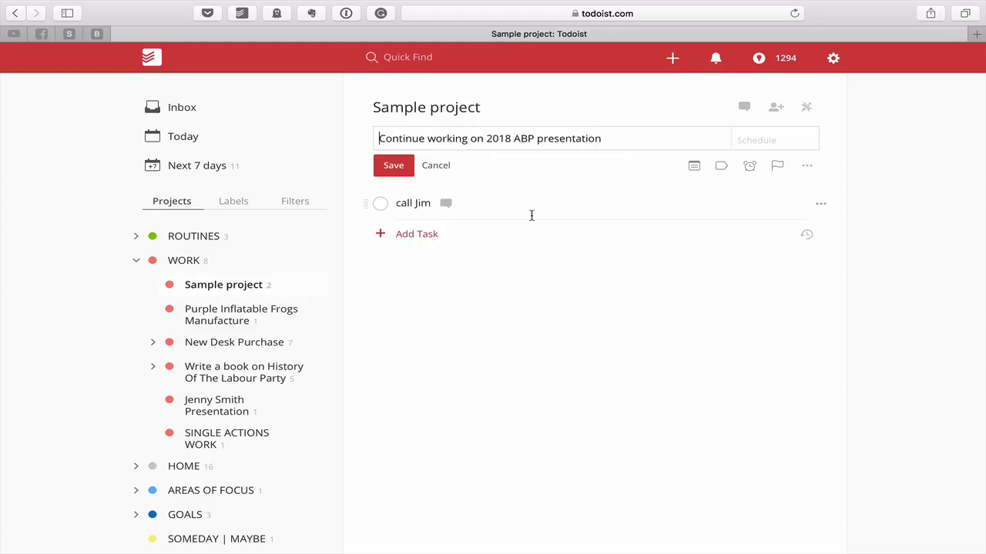
pyautogui.write('(')
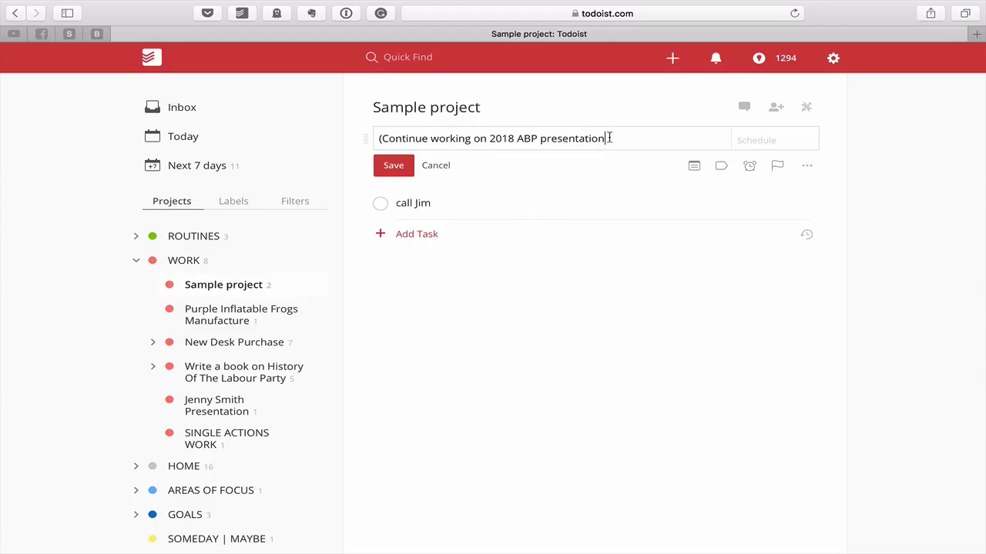
pyautogui.write(')')
pyautogui.click(375, 139)
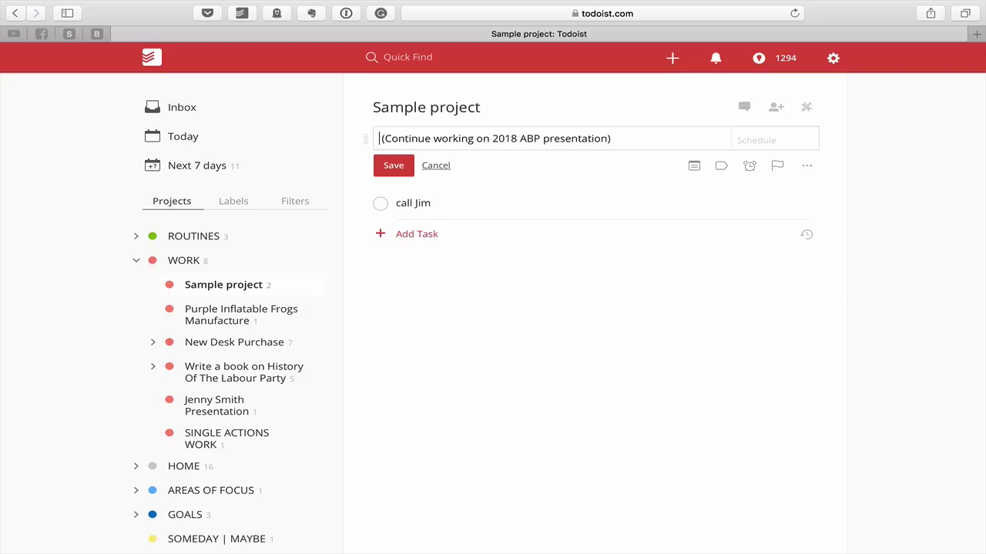
pyautogui.press('super+v')
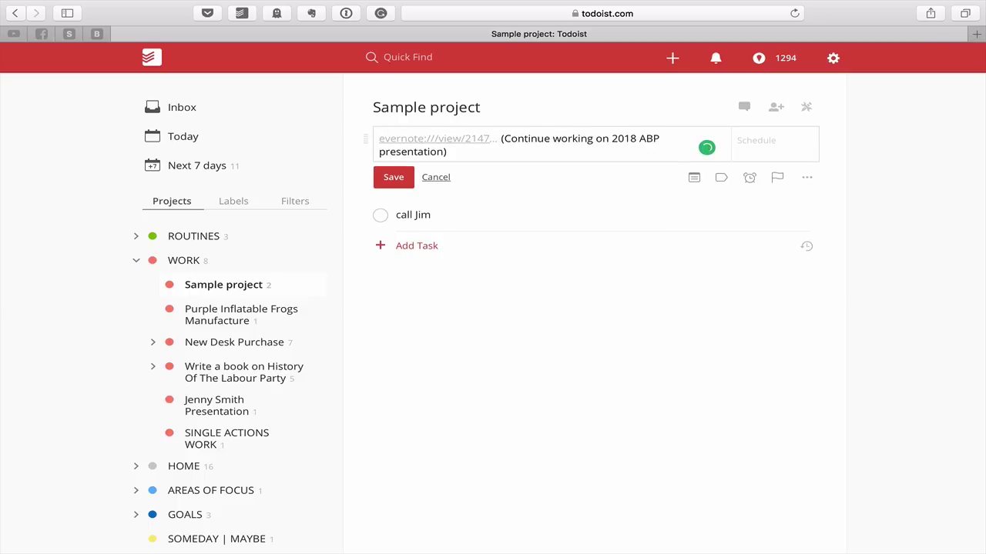
pyautogui.click(392, 177)
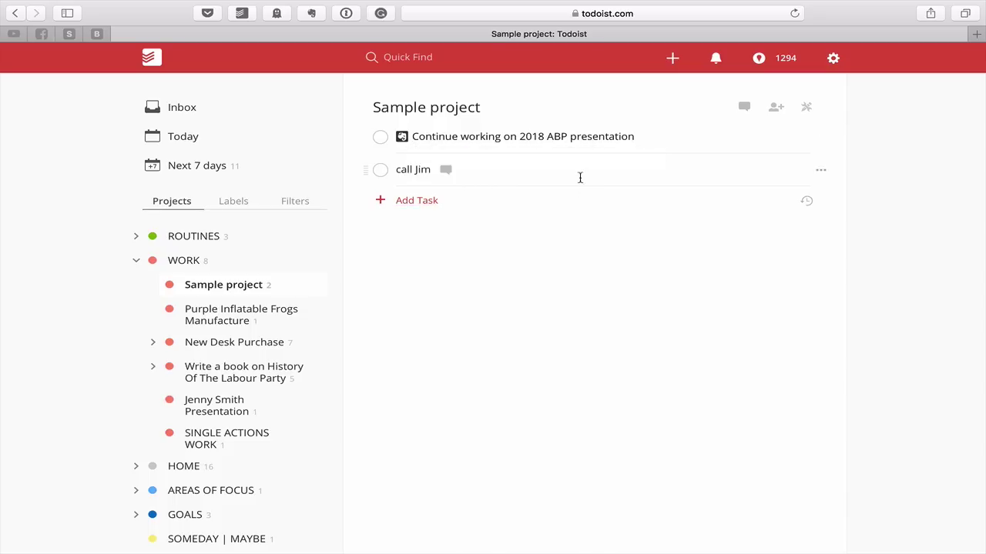
# Switch to Evernote, close its full-screen main window and return to the Todoist sample project.
pyautogui.hotkey('ctrl', 'Right')
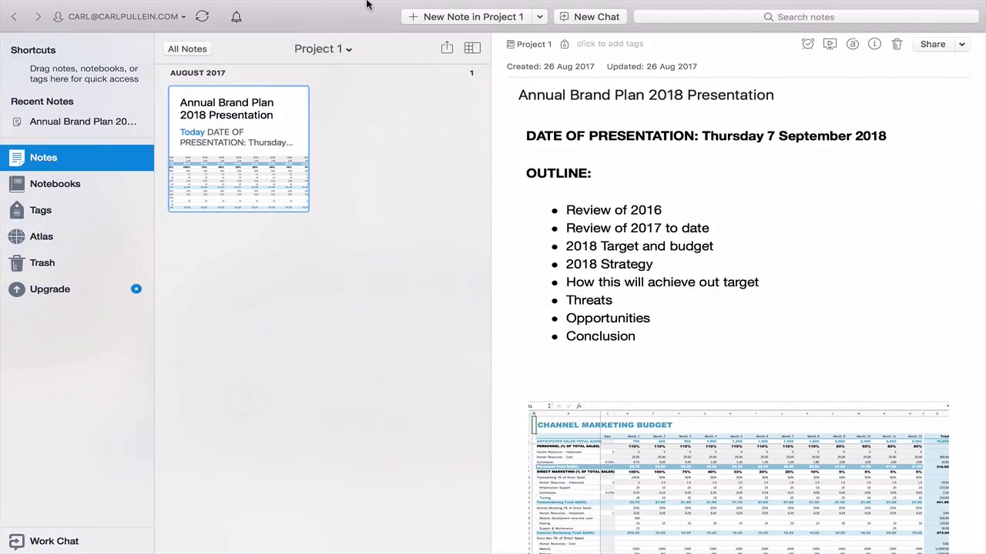
pyautogui.click(12, 28)
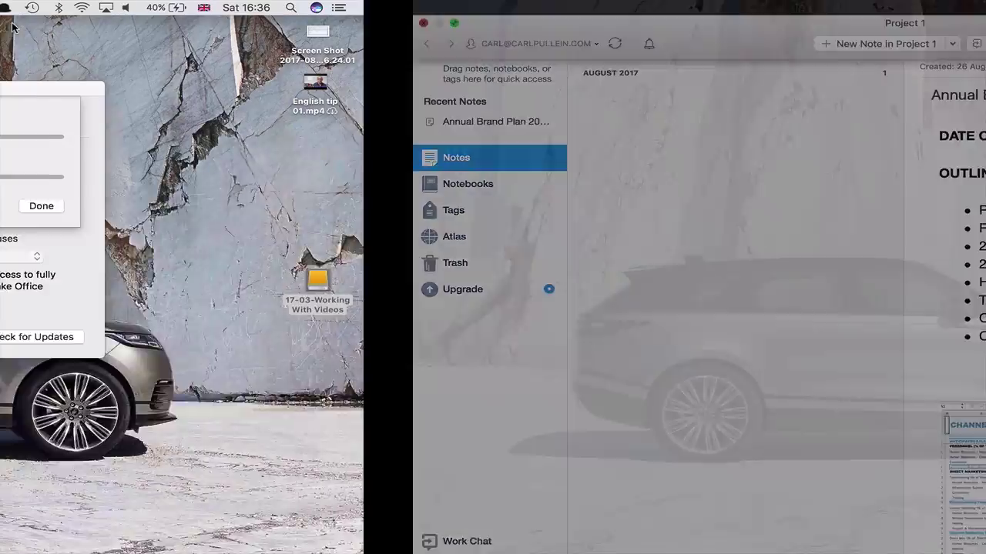
pyautogui.hotkey('ctrl', 'Right')
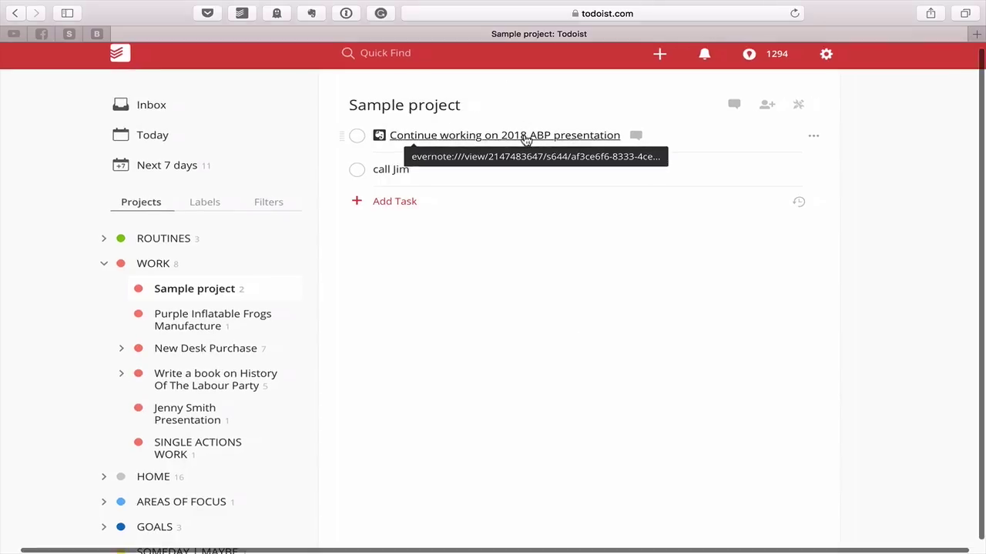
# Open the Evernote note linked from the task "Continue working on 2018 ABP presentation", allow the page to open Evernote, and make the note full screen.
pyautogui.scroll(3, 526, 142)
pyautogui.hscroll(3, 526, 138)
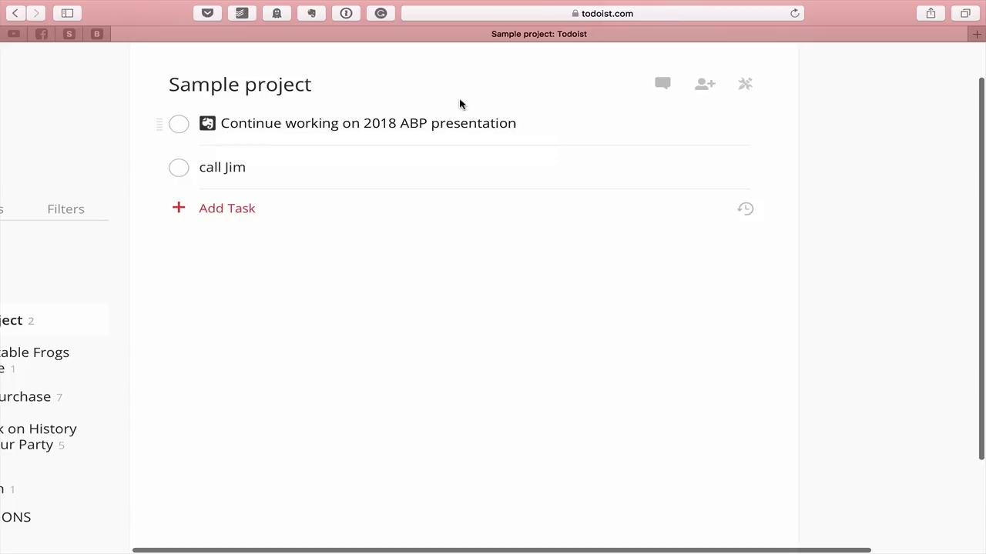
pyautogui.click(423, 127)
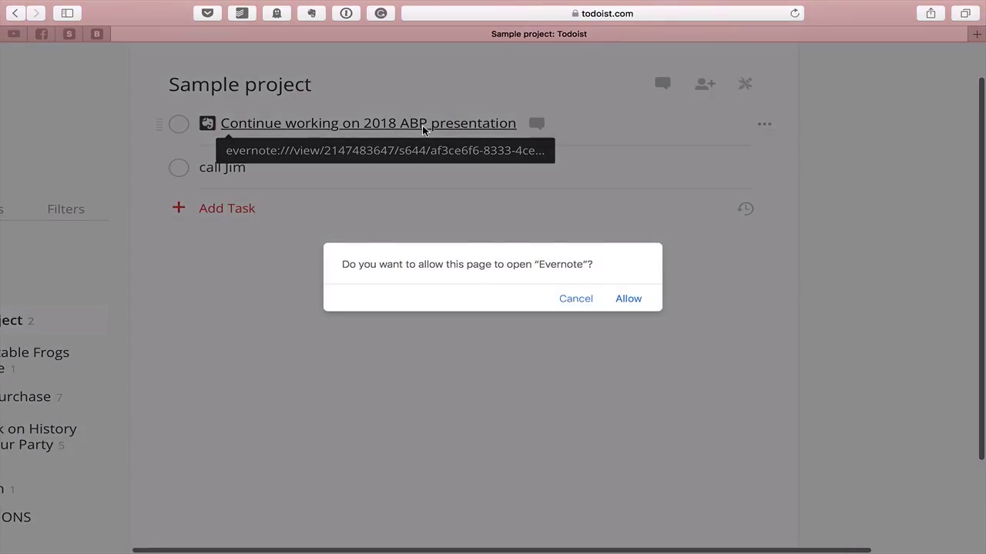
pyautogui.click(629, 300)
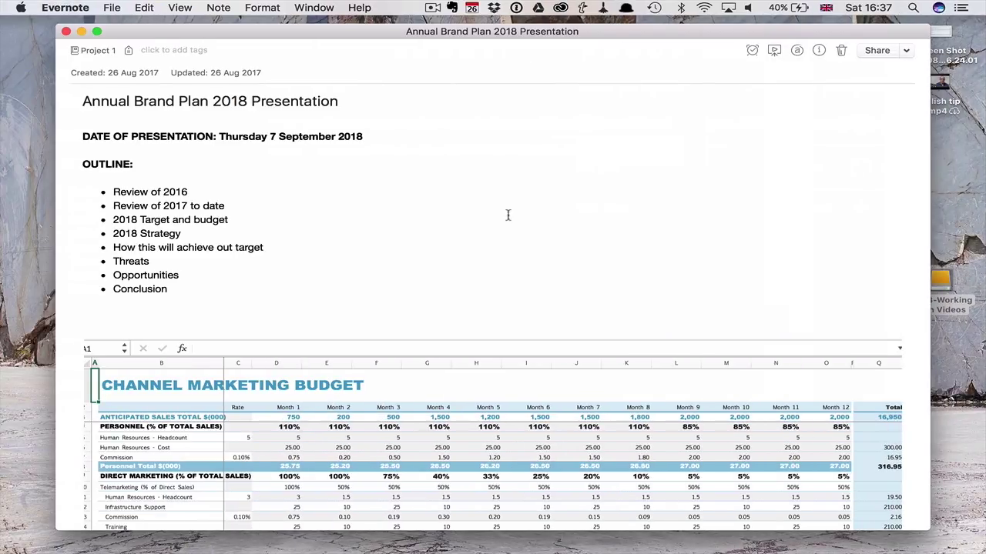
pyautogui.click(95, 30)
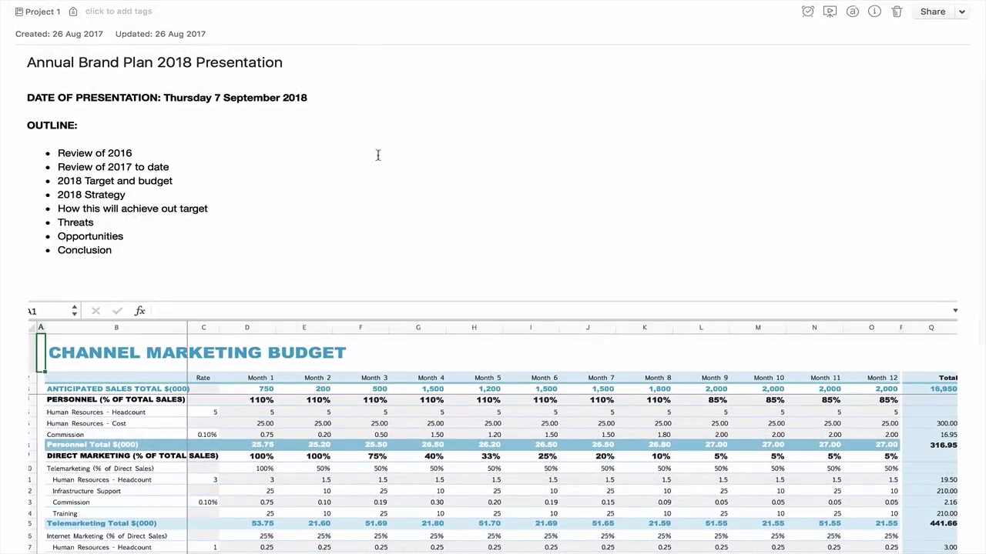
# Review the Annual Brand Plan 2018 Presentation note down to its meeting action points and return to the Todoist sample project.
pyautogui.scroll(-2, 423, 182)
pyautogui.scroll(-5, 423, 181)
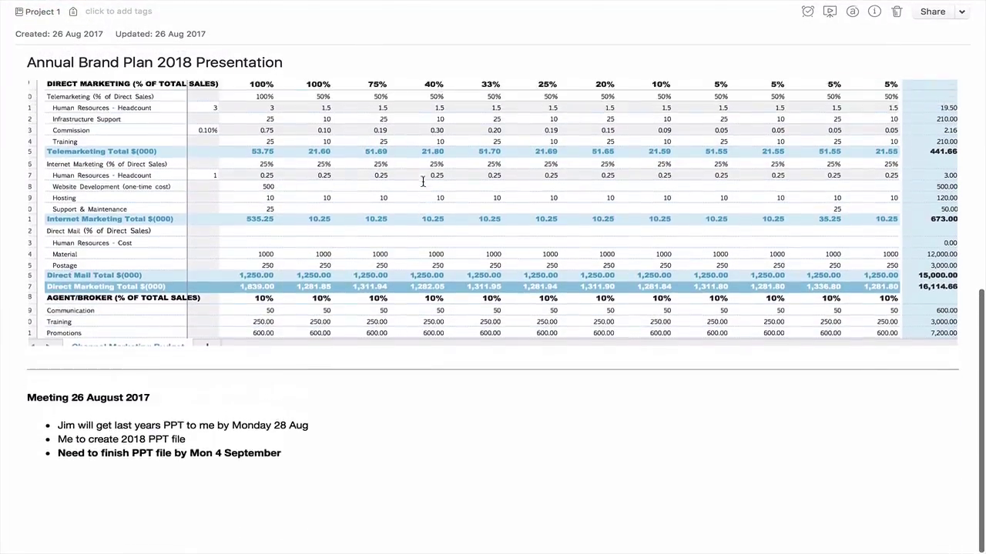
pyautogui.scroll(7, 423, 182)
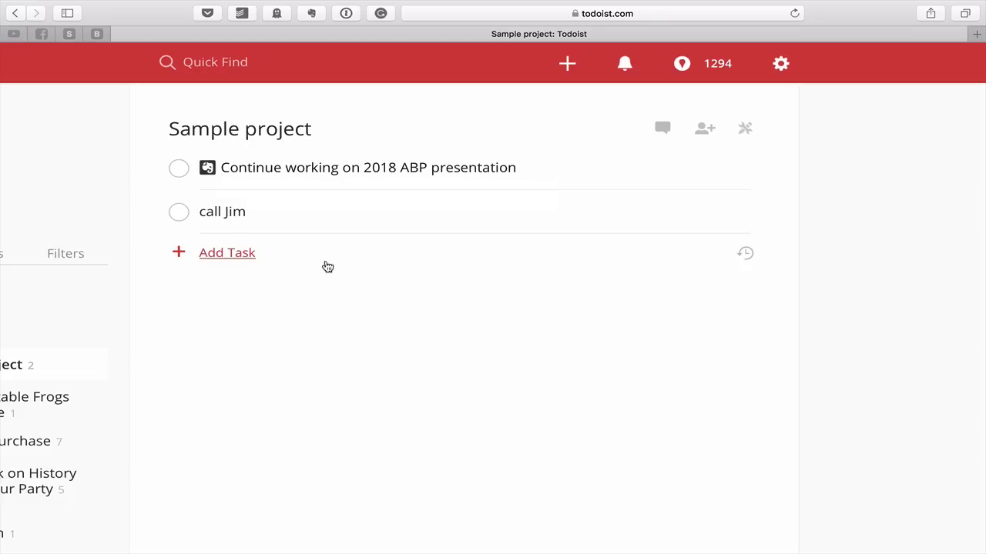
pyautogui.scroll(-5, 327, 266)
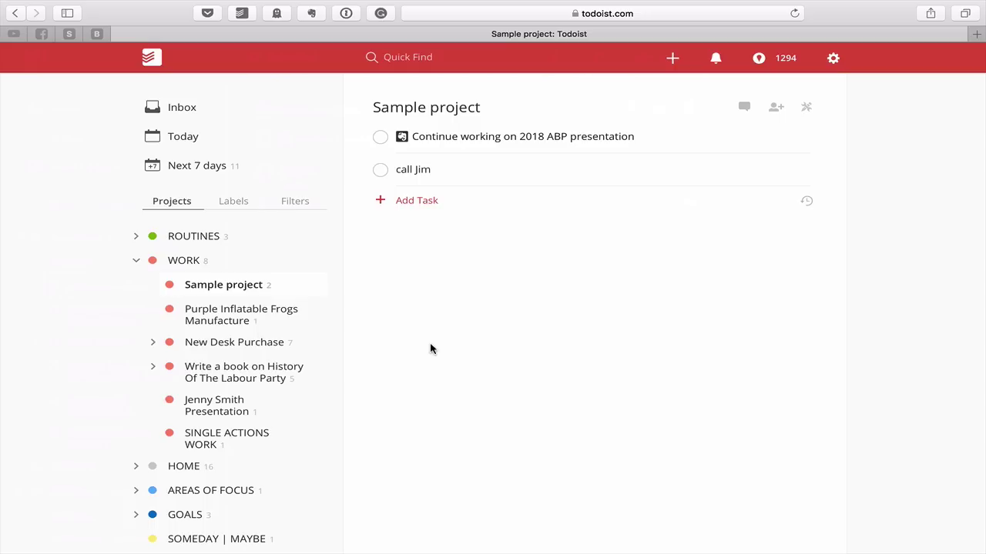
# Switch back to the Annual Brand Plan 2018 Presentation note, leave full screen and close its window.
pyautogui.hotkey('ctrl', 'Left')
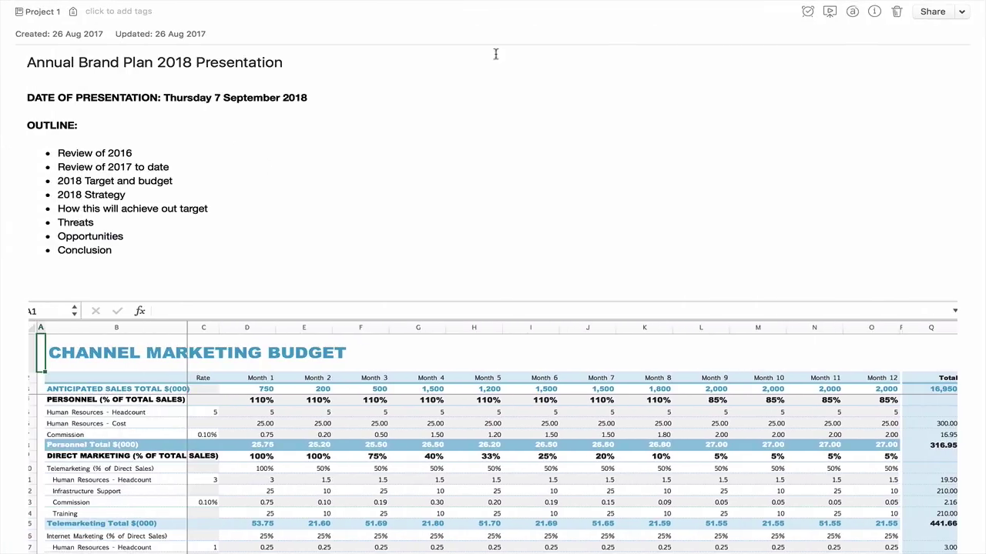
pyautogui.click(43, 24)
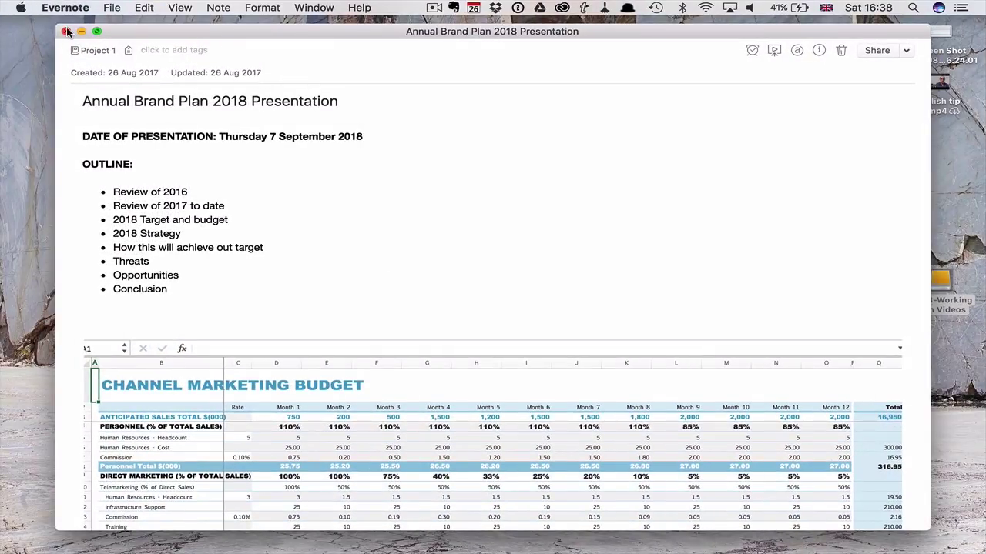
pyautogui.click(67, 31)
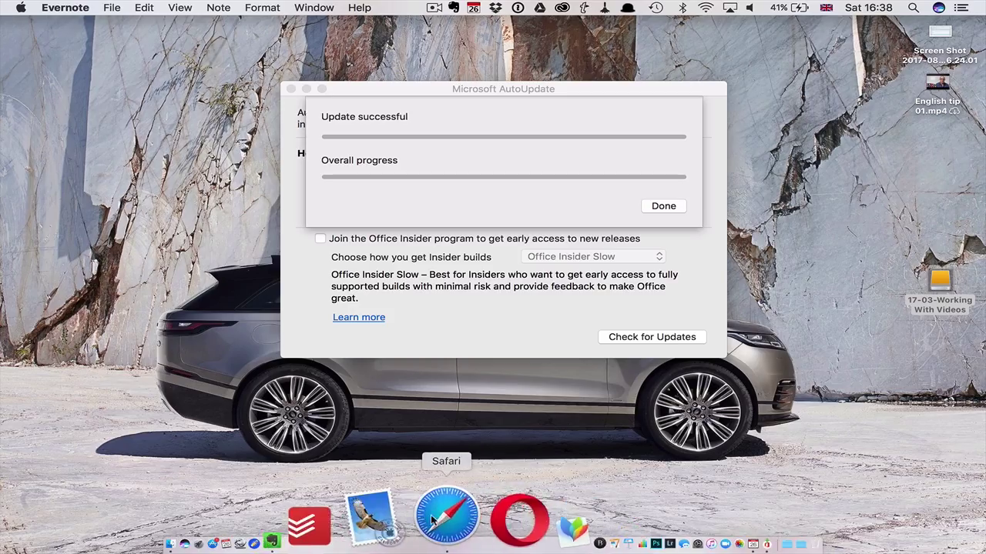
# Reopen the main Evernote window in full screen and narrow the note list to give the note more room.
pyautogui.click(394, 524)
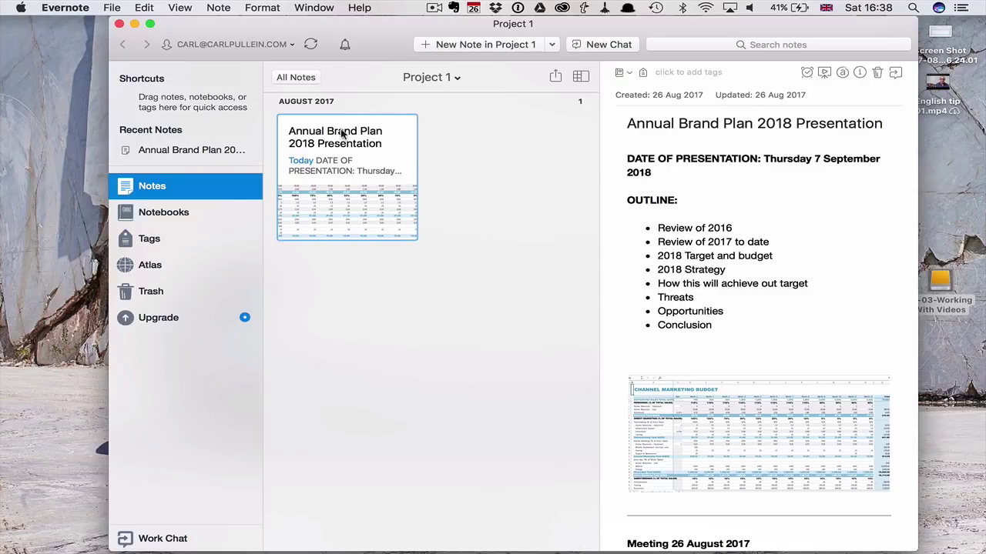
pyautogui.click(151, 25)
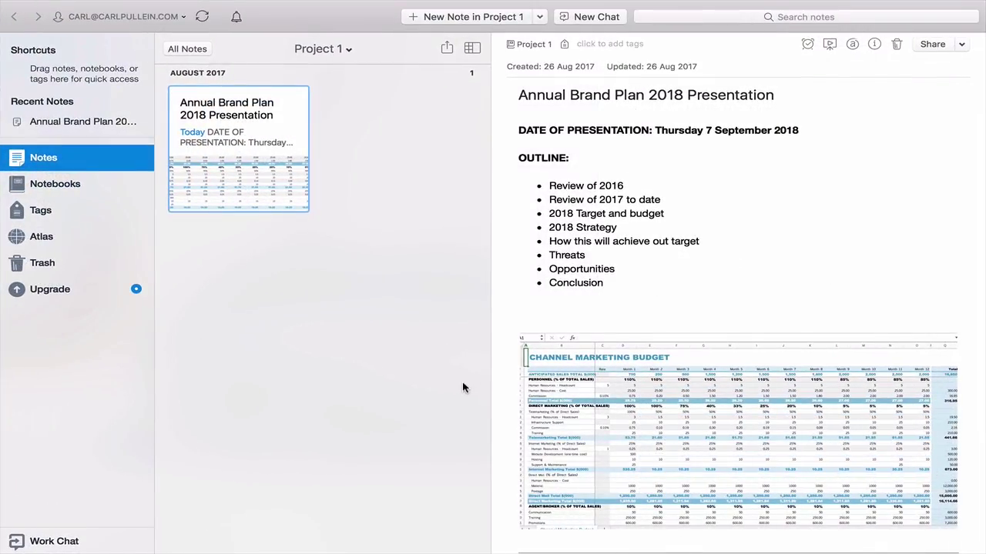
pyautogui.moveTo(490, 331); pyautogui.dragTo(281, 344)
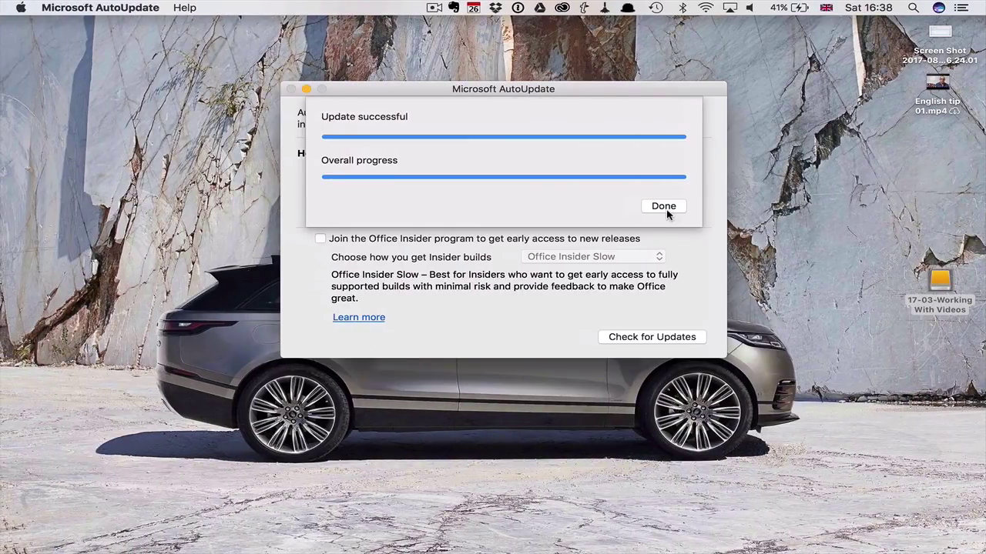
# Dismiss the Microsoft AutoUpdate messages on the desktop and close the update window.
pyautogui.click(663, 207)
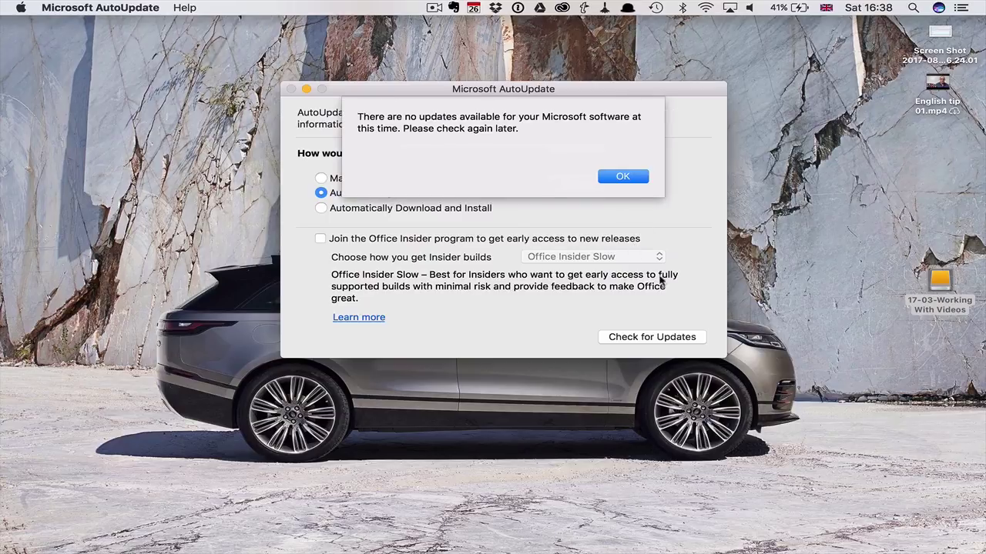
pyautogui.click(625, 176)
pyautogui.click(291, 90)
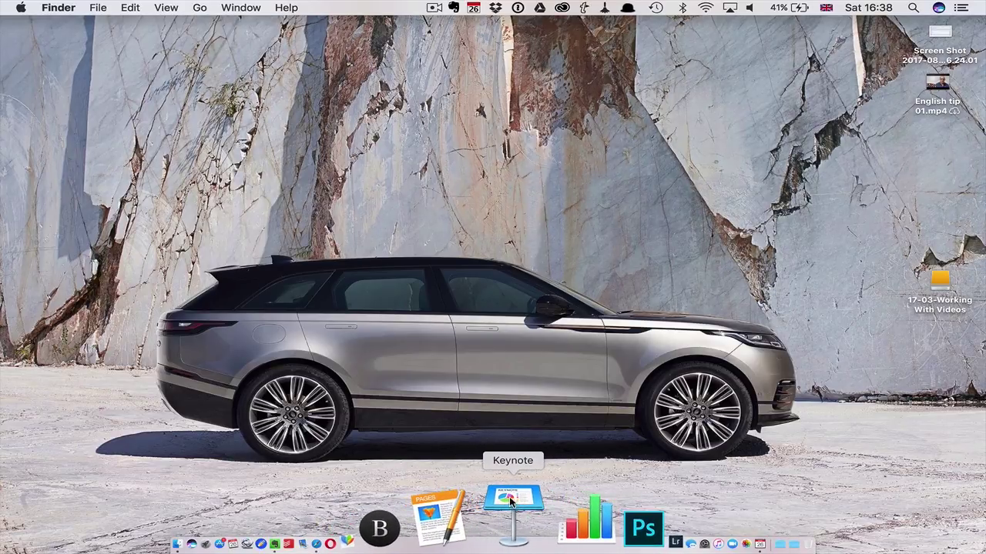
# Switch to the Todoist sample project and schedule the task "Continue working on 2018 ABP presentation" as "Ev day".
pyautogui.hotkey('ctrl', 'Right')
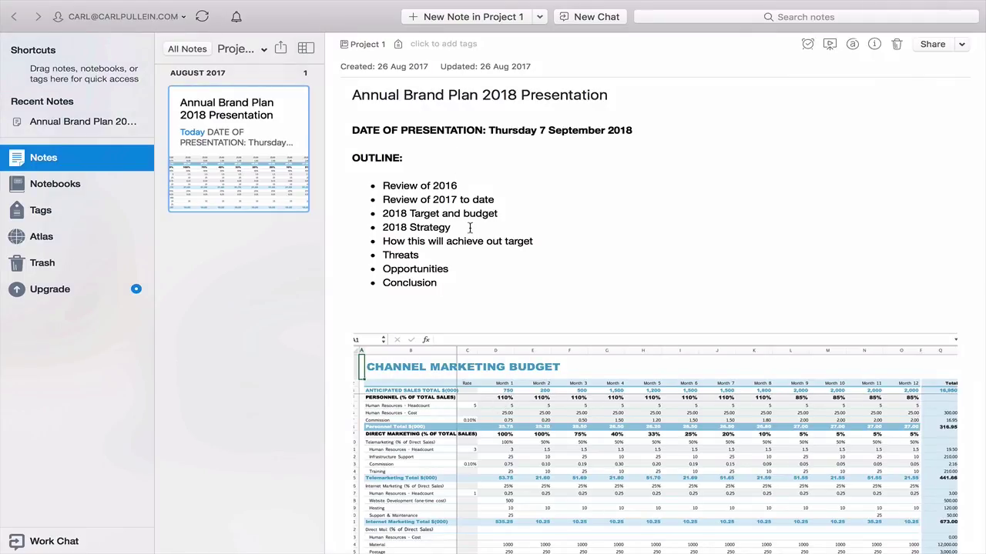
pyautogui.hotkey('ctrl', 'Left')
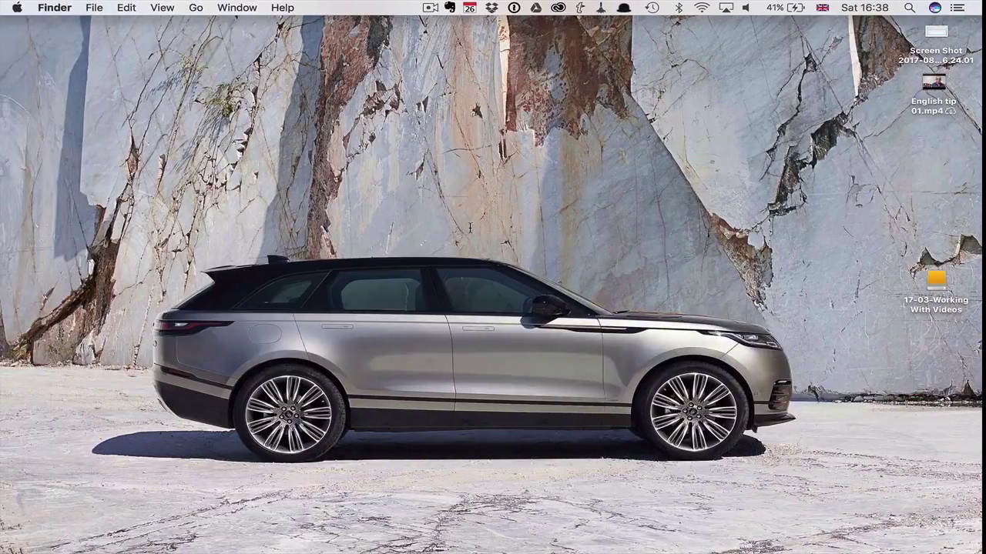
pyautogui.hotkey('ctrl', 'Right')
pyautogui.hotkey('ctrl', 'Right')
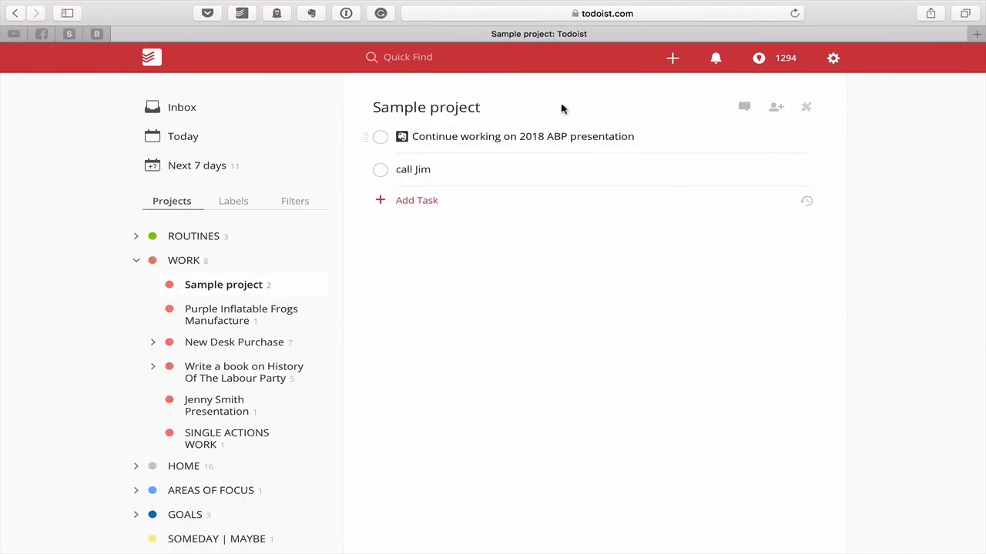
pyautogui.click(698, 143)
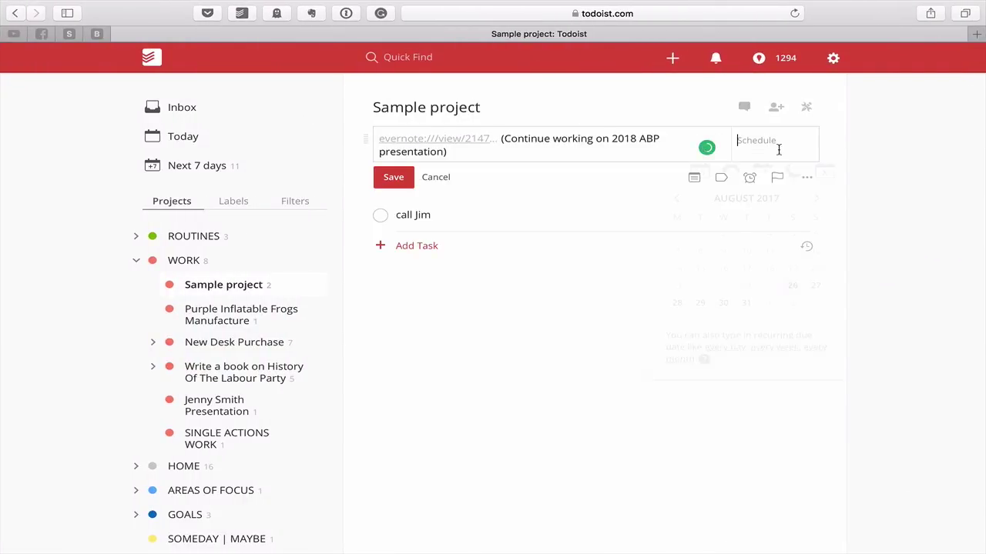
pyautogui.click(774, 144)
pyautogui.write('Ev day')
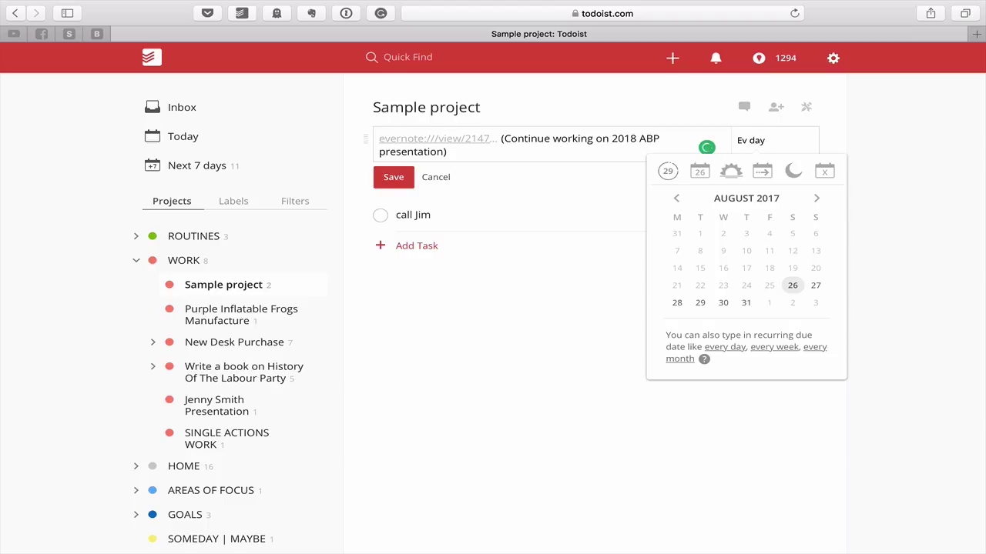
pyautogui.press('Return')
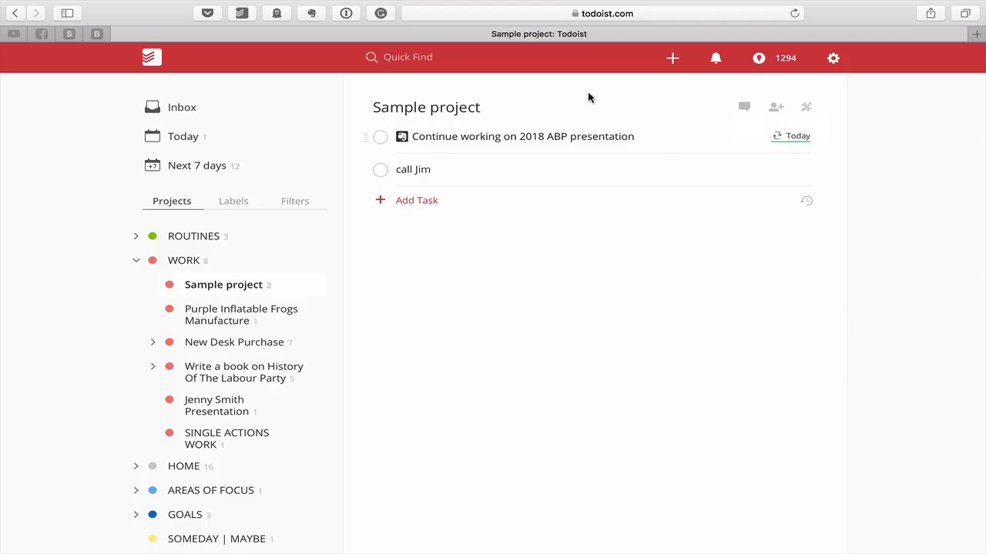
# Complete today's occurrence of the task "Continue working on 2018 ABP presentation" and collapse the WORK project.
pyautogui.click(380, 139)
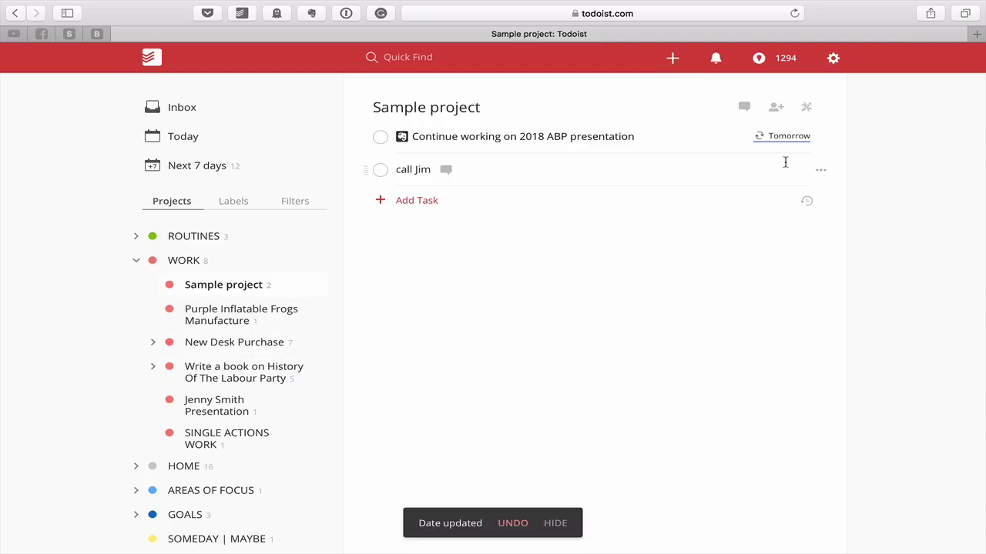
pyautogui.moveTo(787, 139)
pyautogui.click(136, 260)
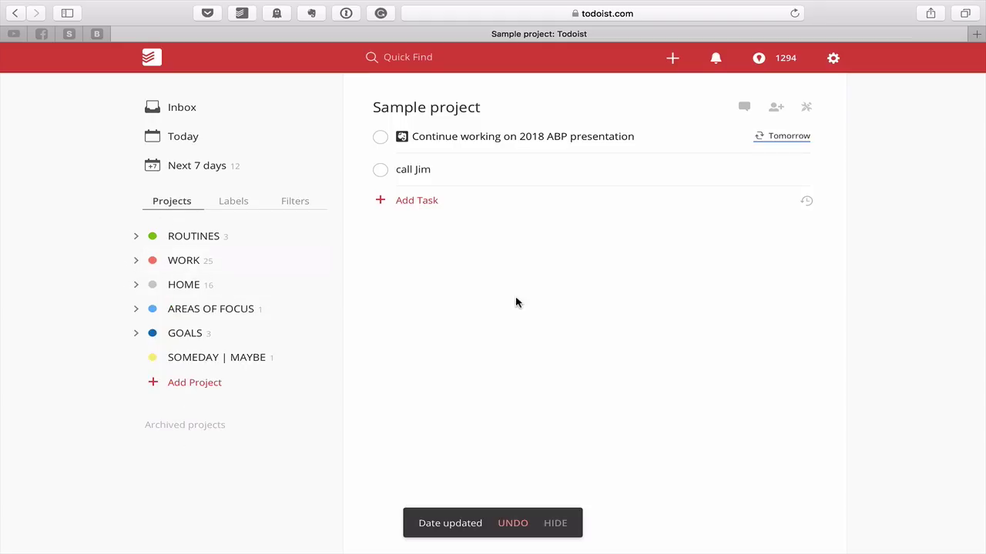